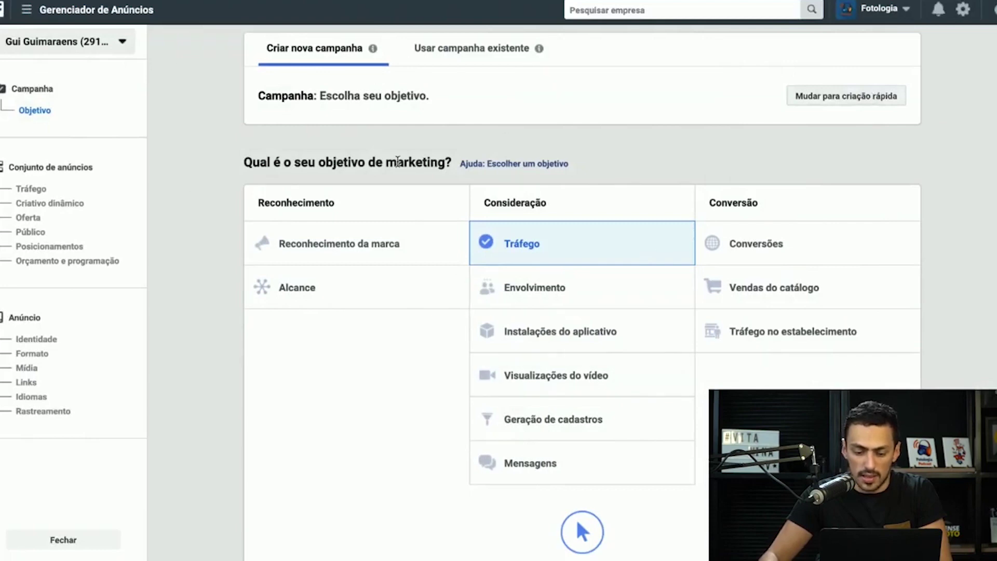
# Leave the guided ad setup for quick creation and name the new campaign "NEW - PROMOÇÃO DE ANIVERSÁRIO 2019/20 - GOBATTO".
pyautogui.click(852, 102)
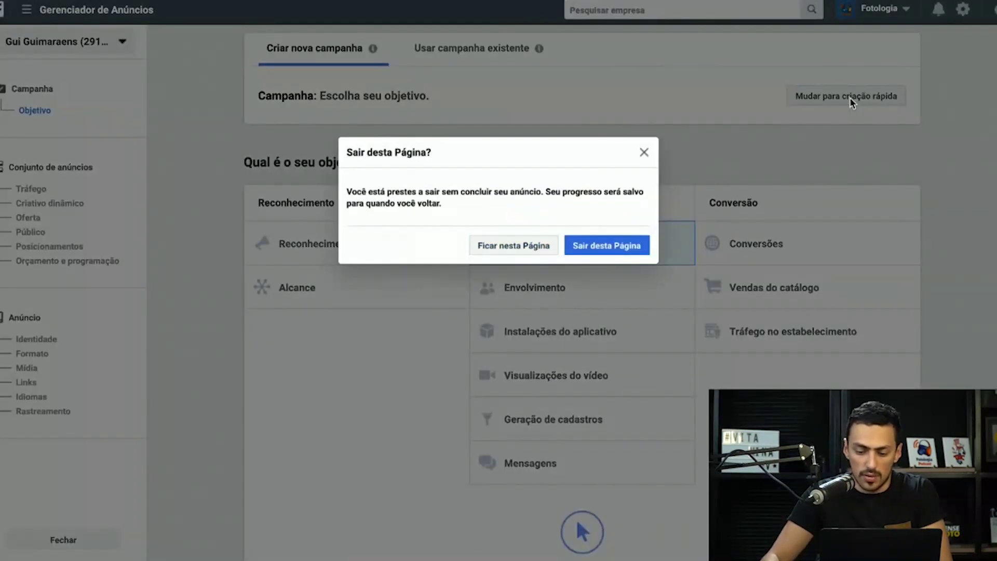
pyautogui.click(619, 254)
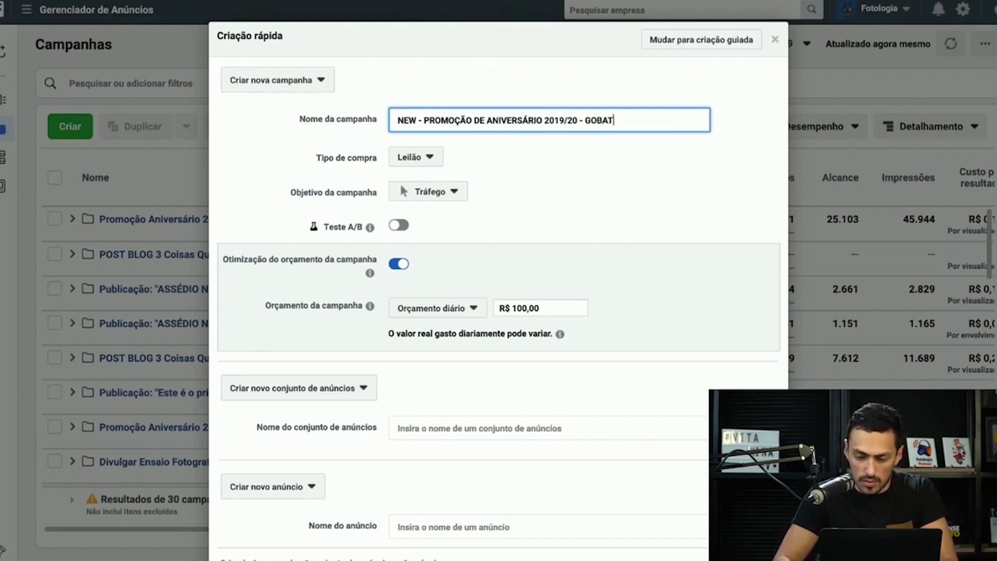
pyautogui.click(454, 192)
pyautogui.click(560, 50)
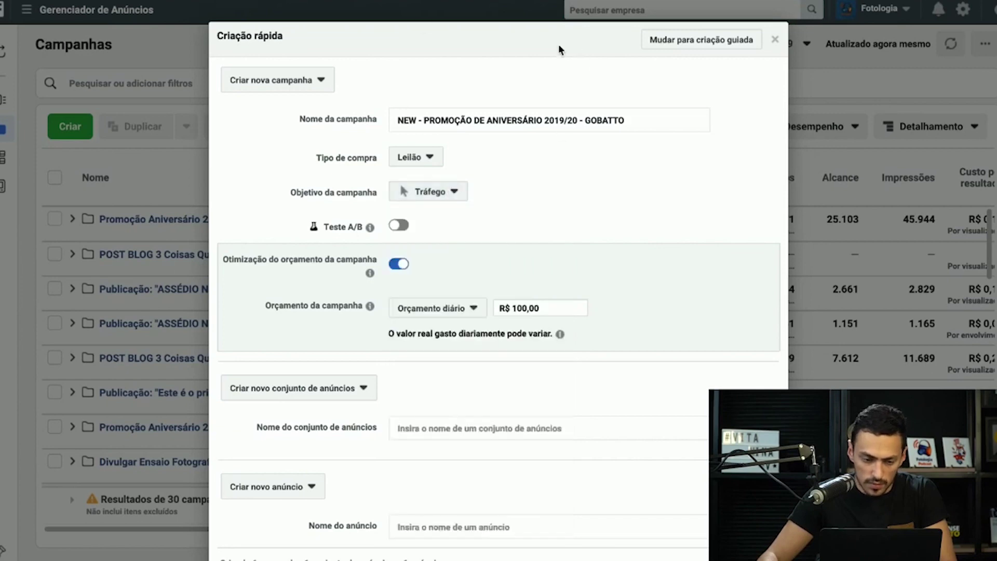
# Set the campaign's daily budget to R$ 10,00, save the campaign as a draft, and return to the full campaign list.
pyautogui.hotkey('ctrl', 't')
pyautogui.hotkey('ctrl', 'w')
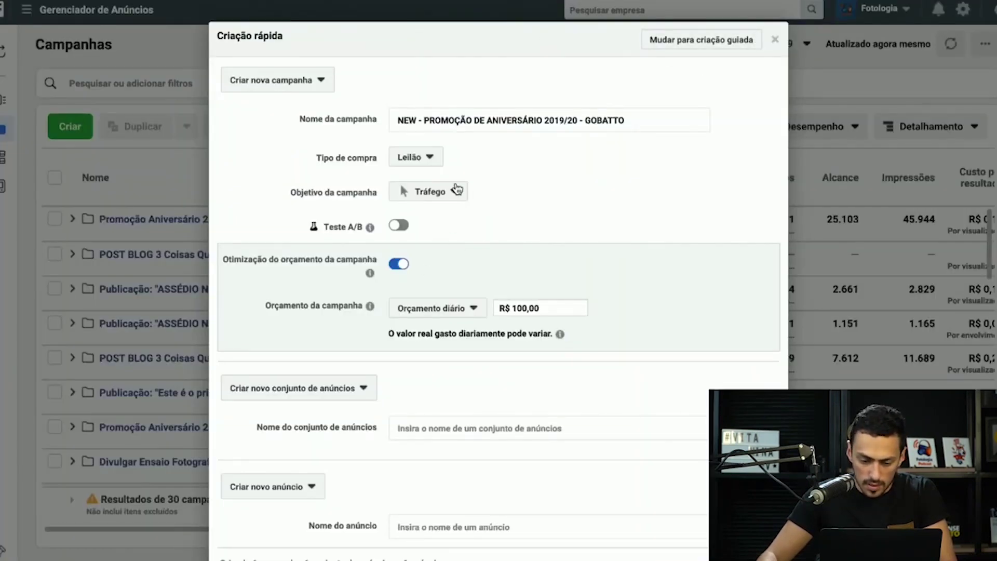
pyautogui.click(420, 193)
pyautogui.click(421, 193)
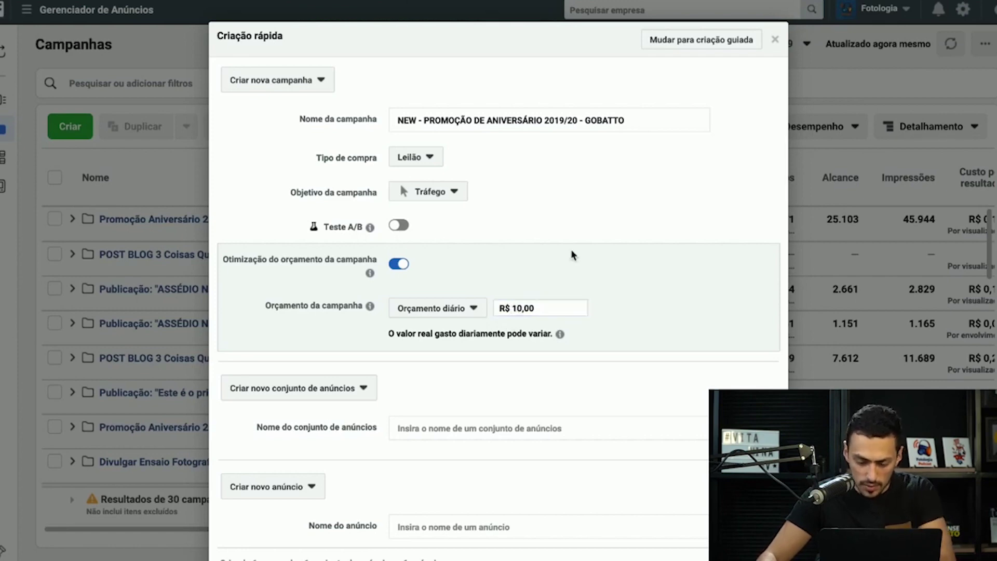
pyautogui.scroll(-2, 573, 255)
pyautogui.scroll(2, 592, 213)
pyautogui.scroll(-2, 697, 349)
pyautogui.click(727, 513)
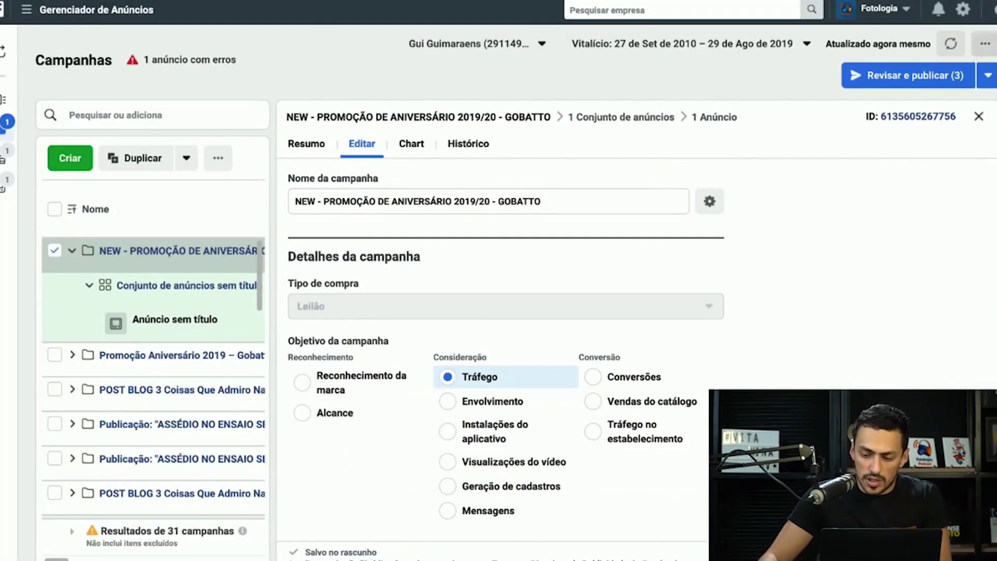
pyautogui.click(979, 116)
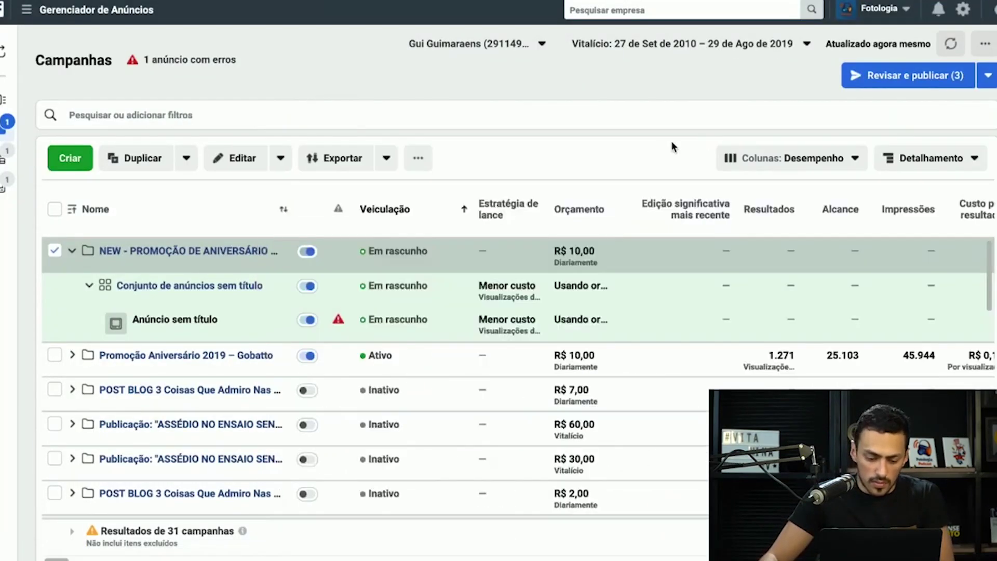
# Review the campaign list and the settings of the new draft campaign.
pyautogui.scroll(-1, 510, 356)
pyautogui.scroll(-1, 510, 356)
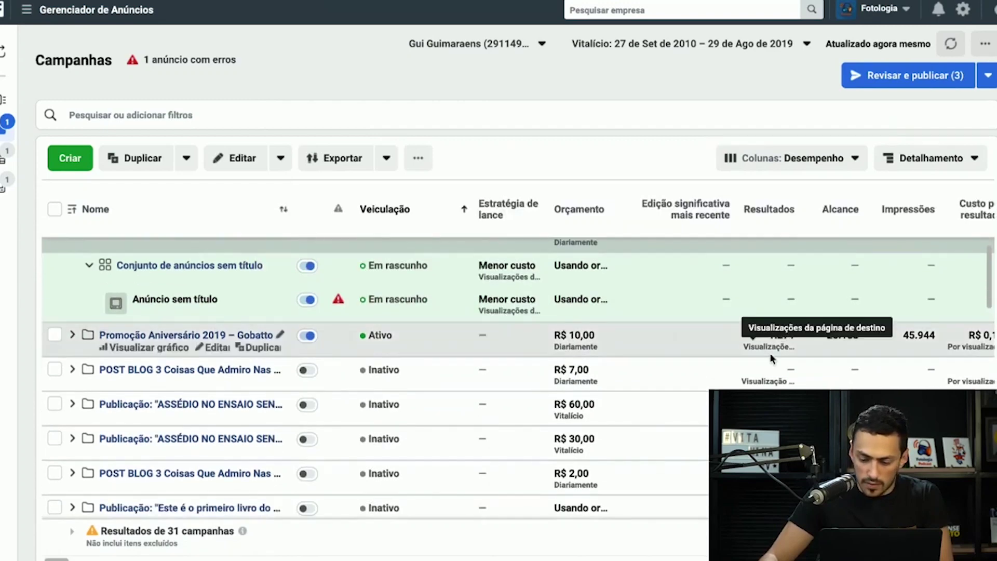
pyautogui.scroll(1, 424, 357)
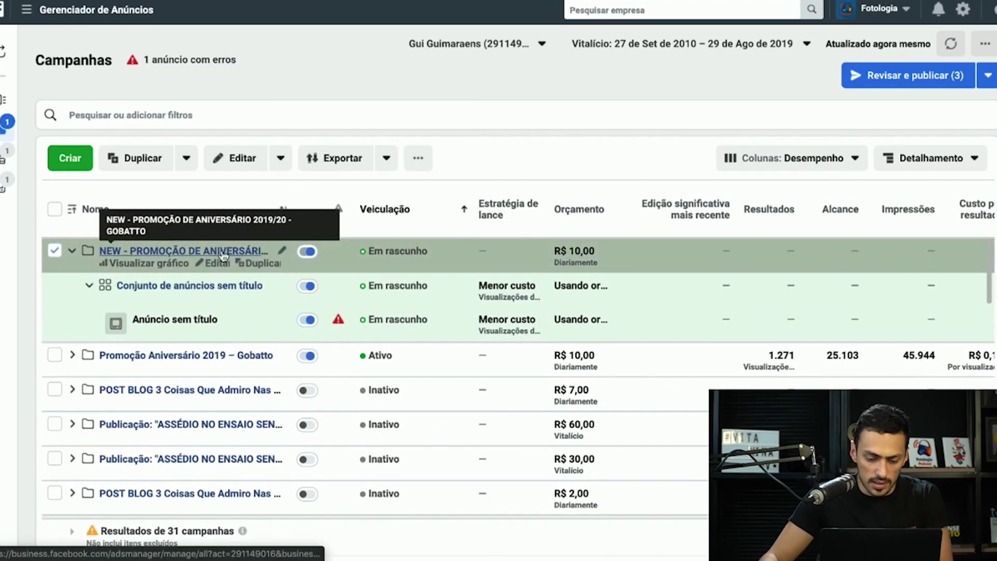
pyautogui.click(214, 268)
pyautogui.scroll(-3, 570, 276)
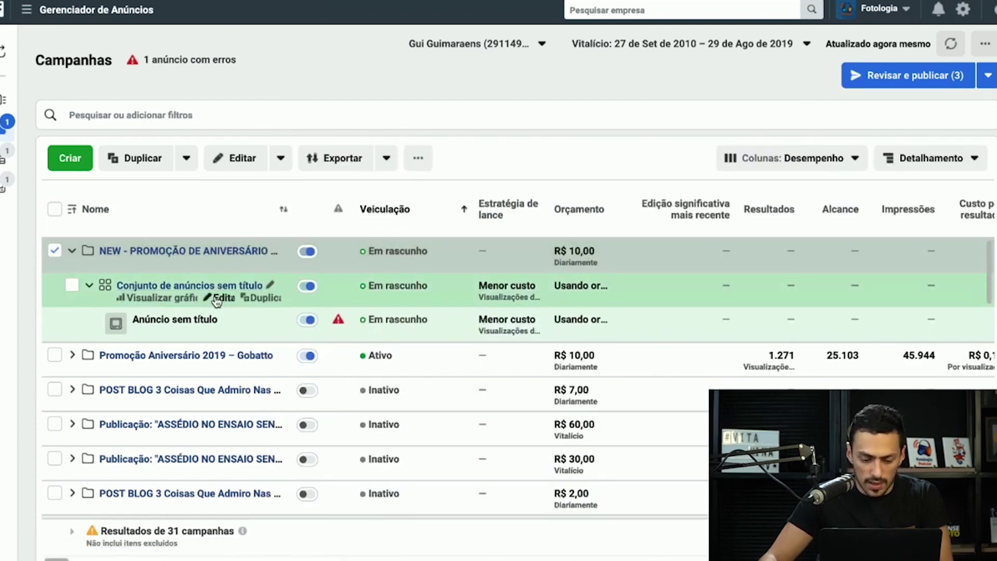
# Rename the draft campaign's untitled ad set as "00 - SET. OUT. NOV. E DEZ. - BH.".
pyautogui.click(224, 297)
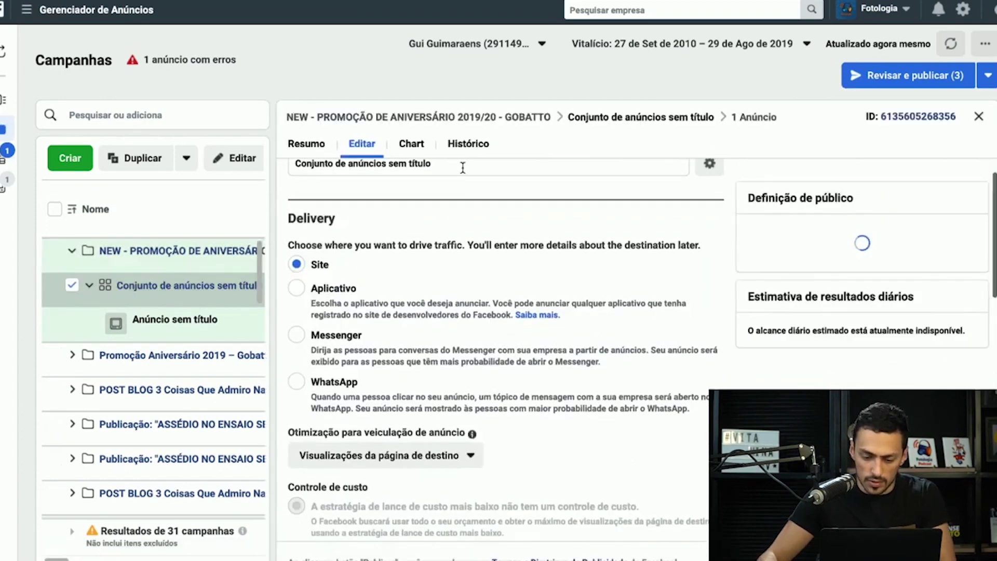
pyautogui.tripleClick(462, 168)
pyautogui.write('00 -')
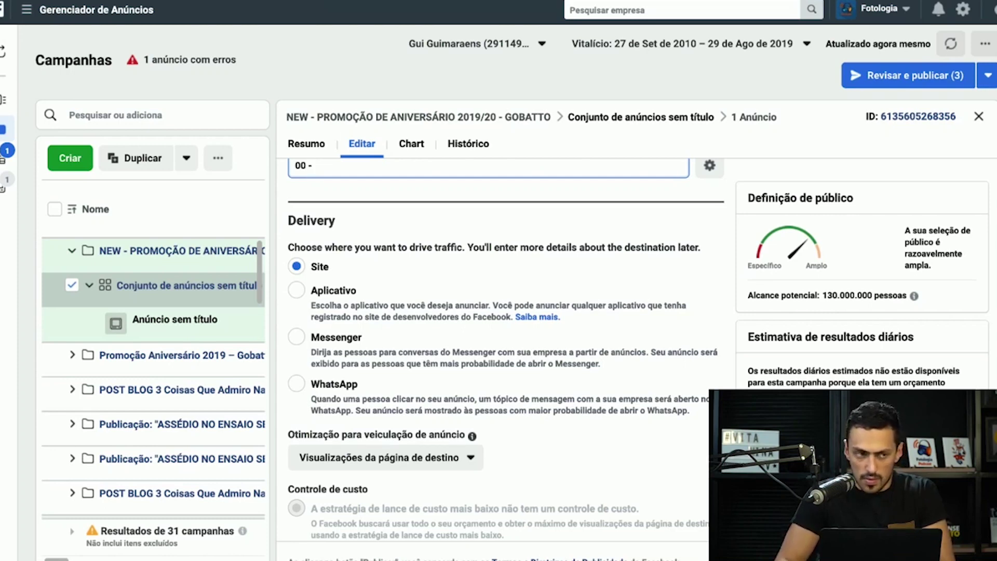
pyautogui.scroll(1, 433, 228)
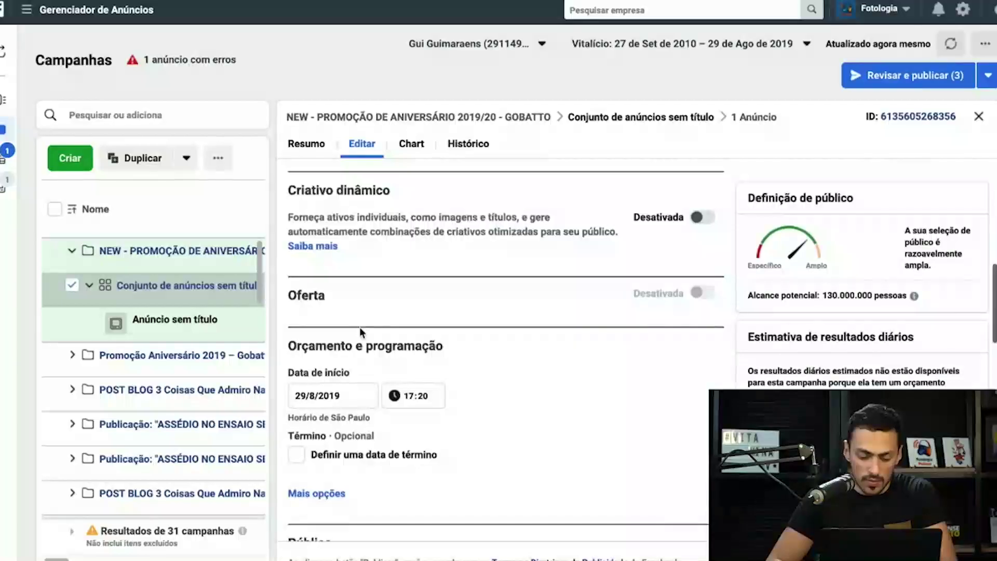
# Review the ad set's traffic destination, delivery optimization options, dynamic creative and scheduling settings.
pyautogui.scroll(1, 360, 326)
pyautogui.scroll(-6, 359, 327)
pyautogui.scroll(10, 362, 333)
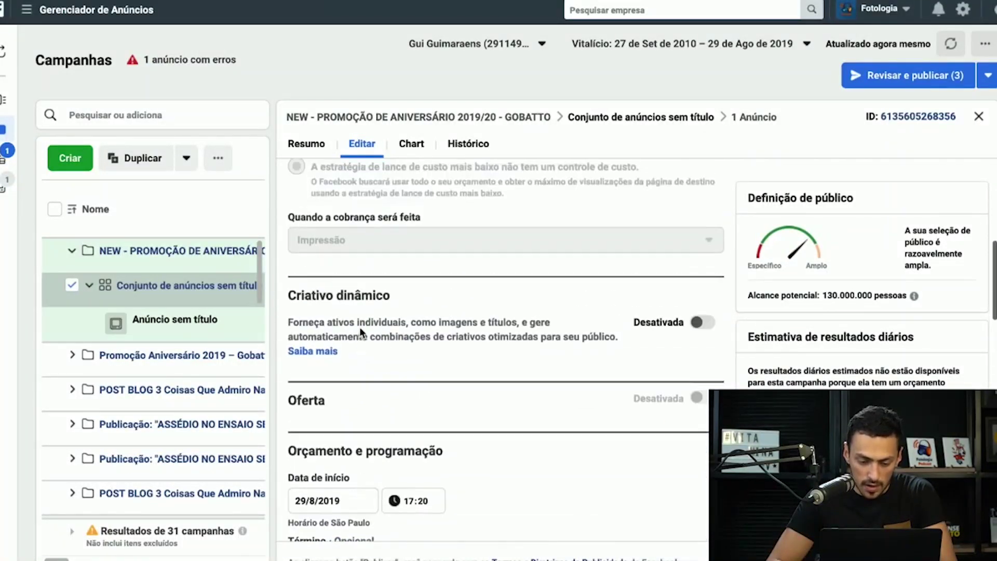
pyautogui.scroll(5, 362, 332)
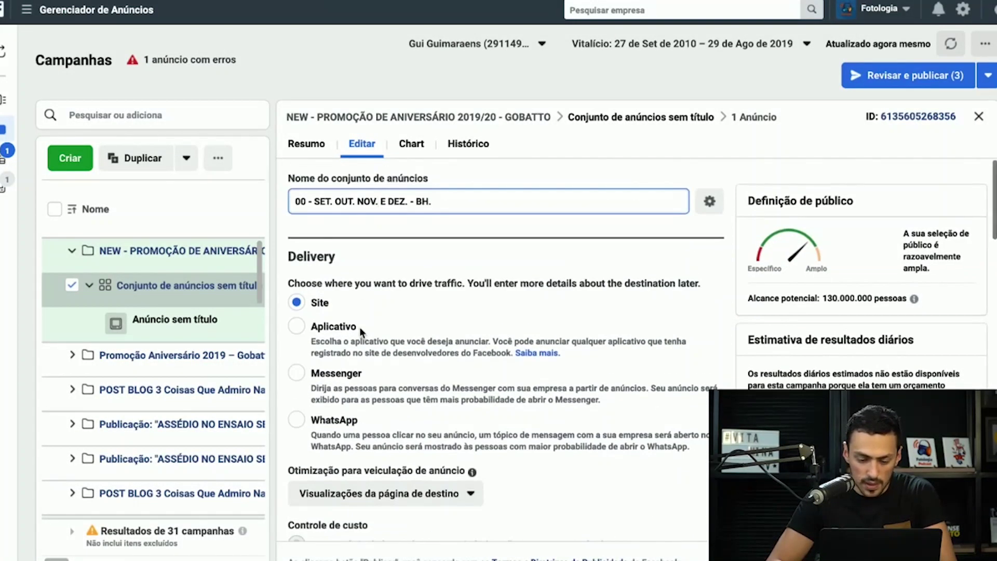
pyautogui.scroll(-5, 353, 338)
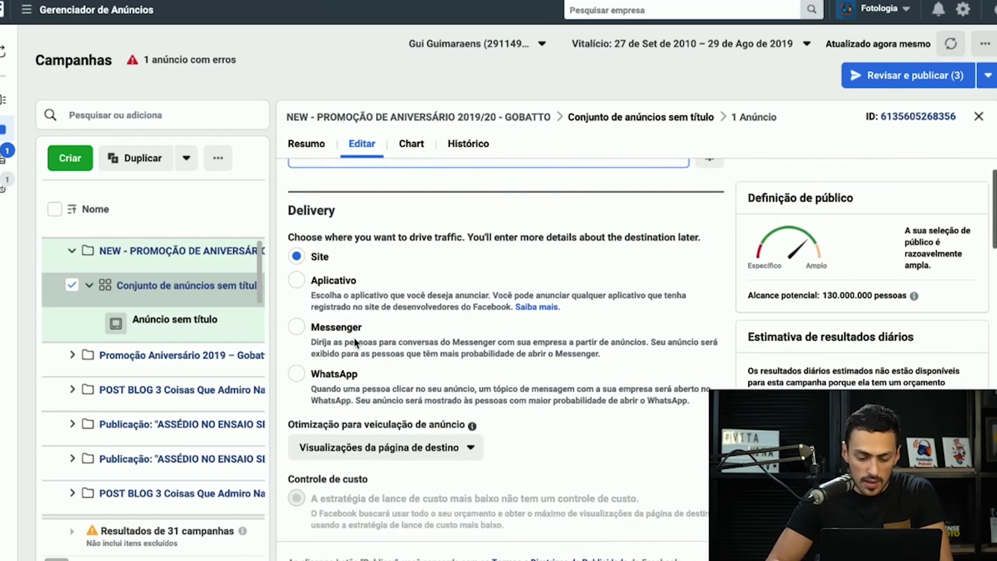
pyautogui.click(384, 274)
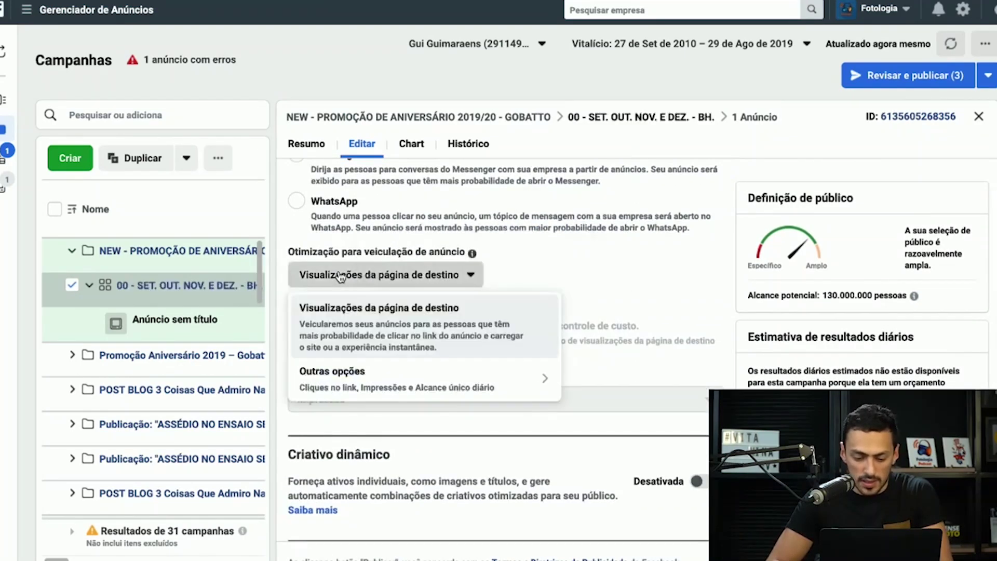
pyautogui.click(447, 283)
pyautogui.scroll(-5, 561, 286)
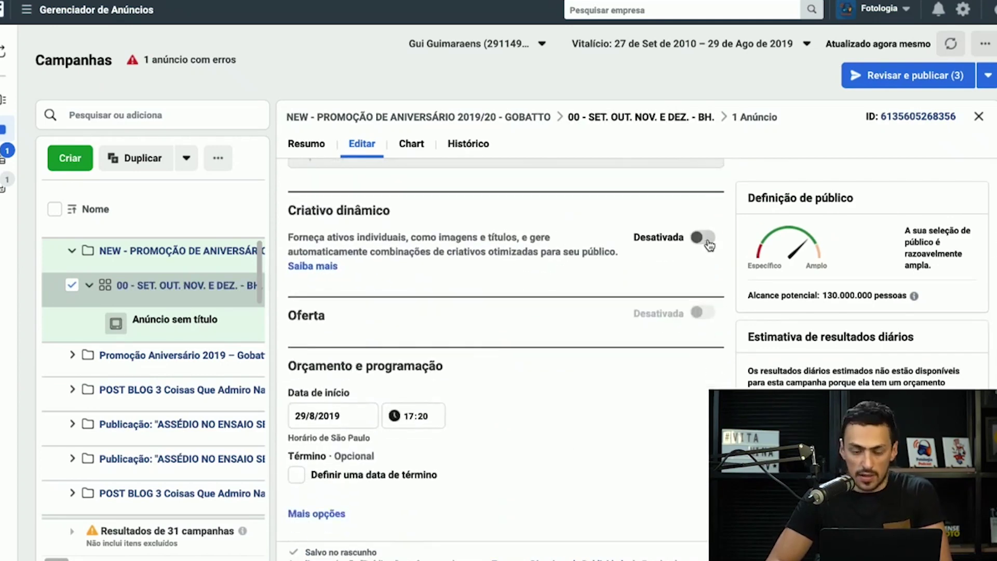
pyautogui.scroll(-3, 510, 291)
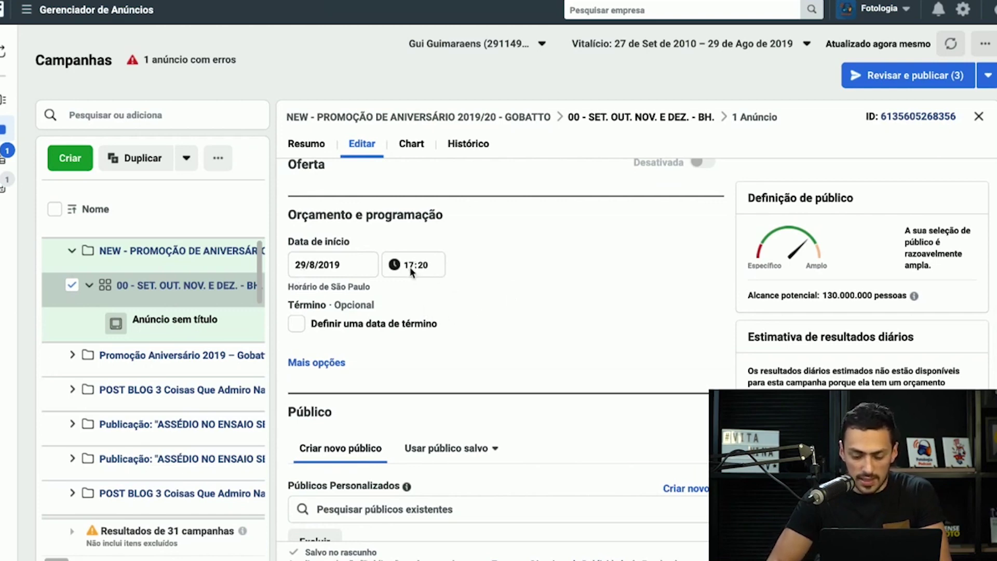
pyautogui.scroll(-5, 368, 482)
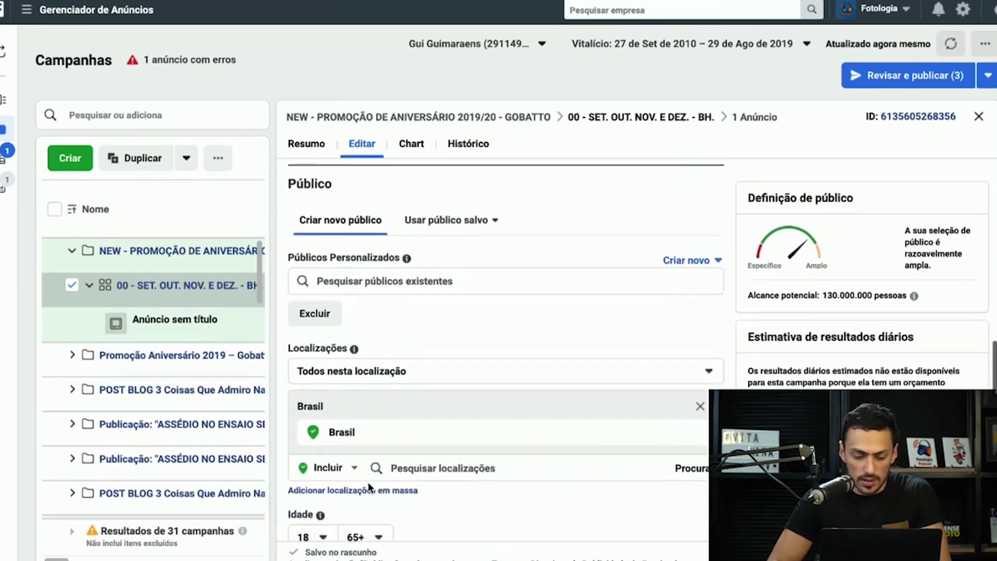
# Look through the existing custom audiences and compare the details of the saved audiences available for the ad set.
pyautogui.click(445, 271)
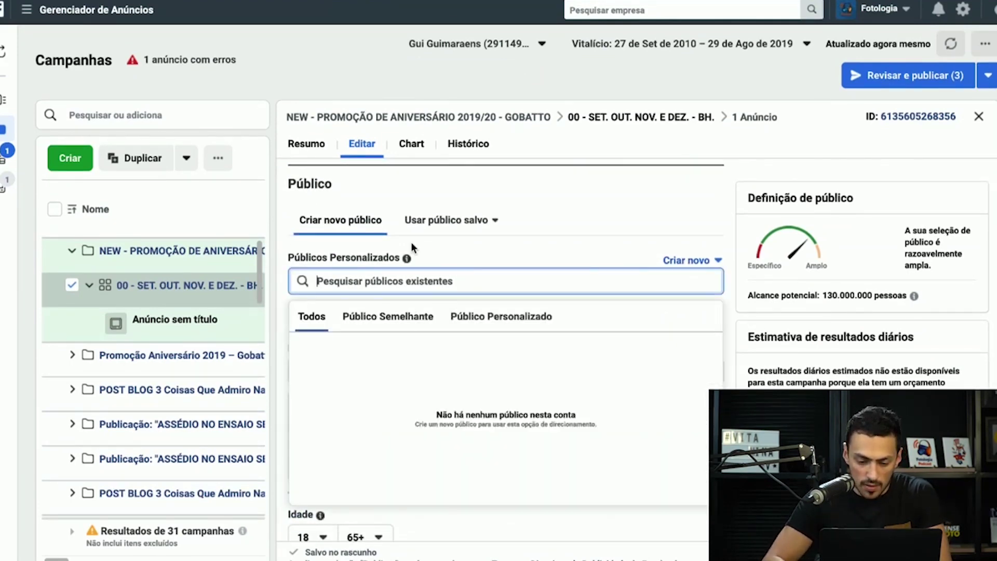
pyautogui.click(448, 220)
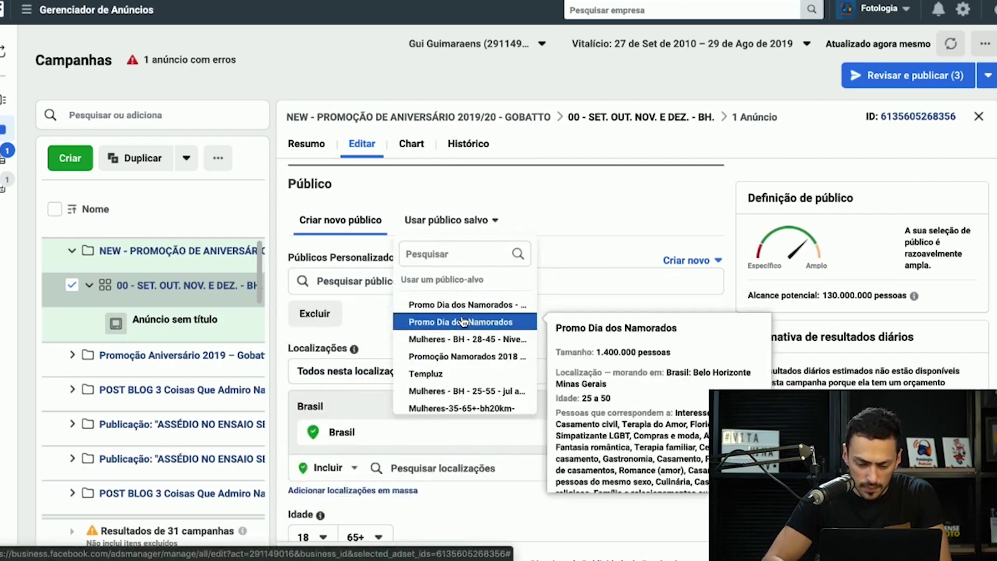
pyautogui.scroll(-2, 463, 343)
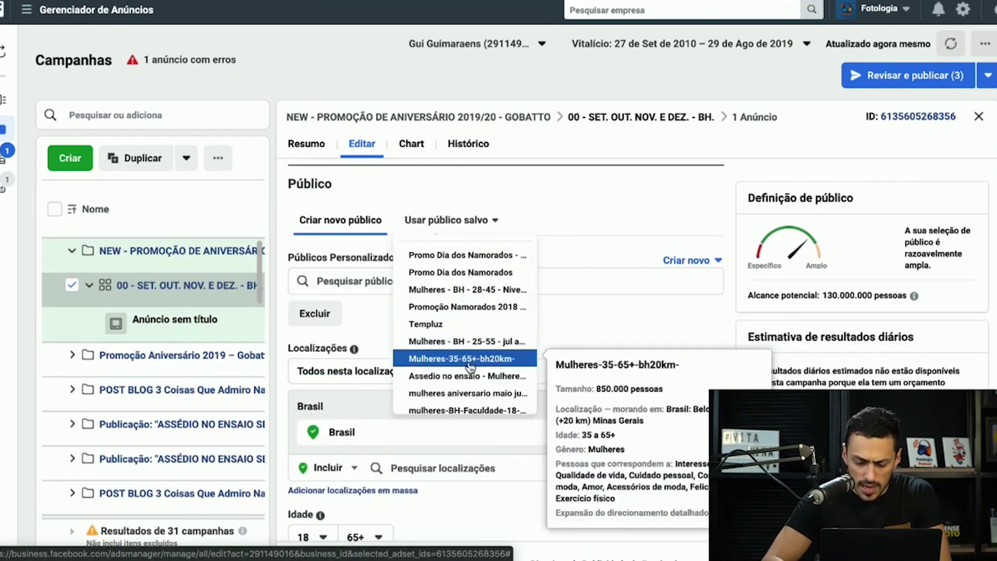
pyautogui.scroll(-6, 470, 367)
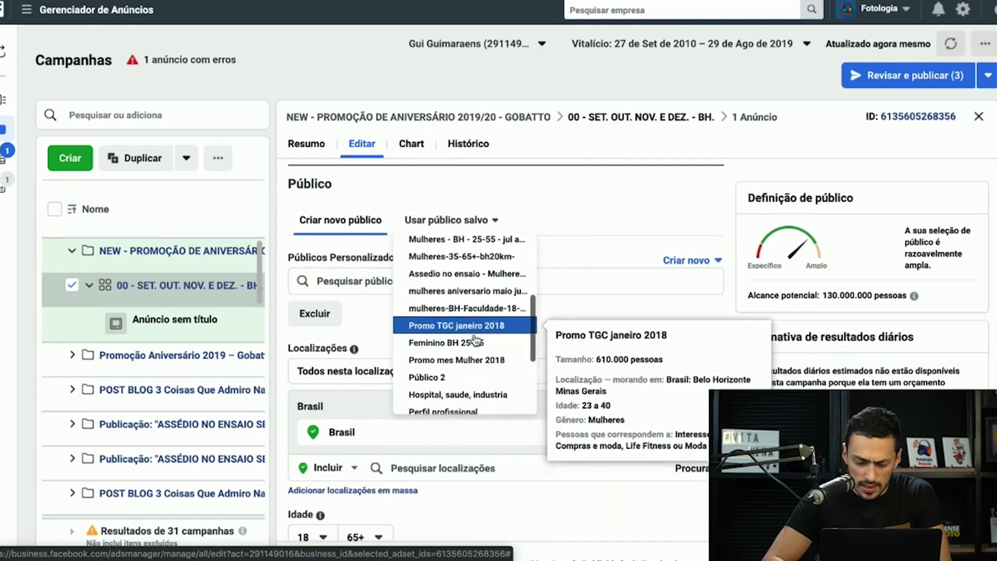
pyautogui.scroll(-2, 475, 342)
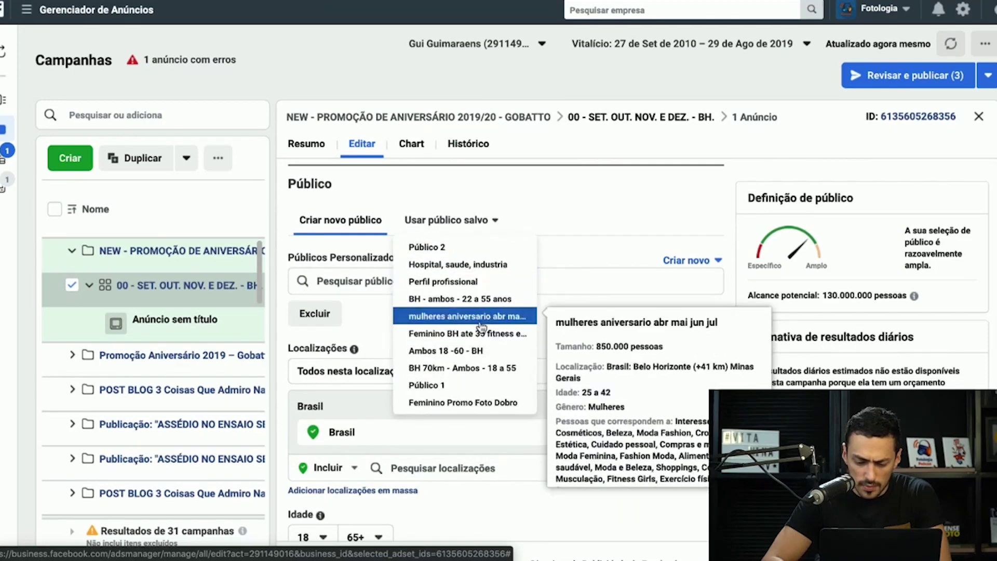
pyautogui.scroll(-2, 482, 326)
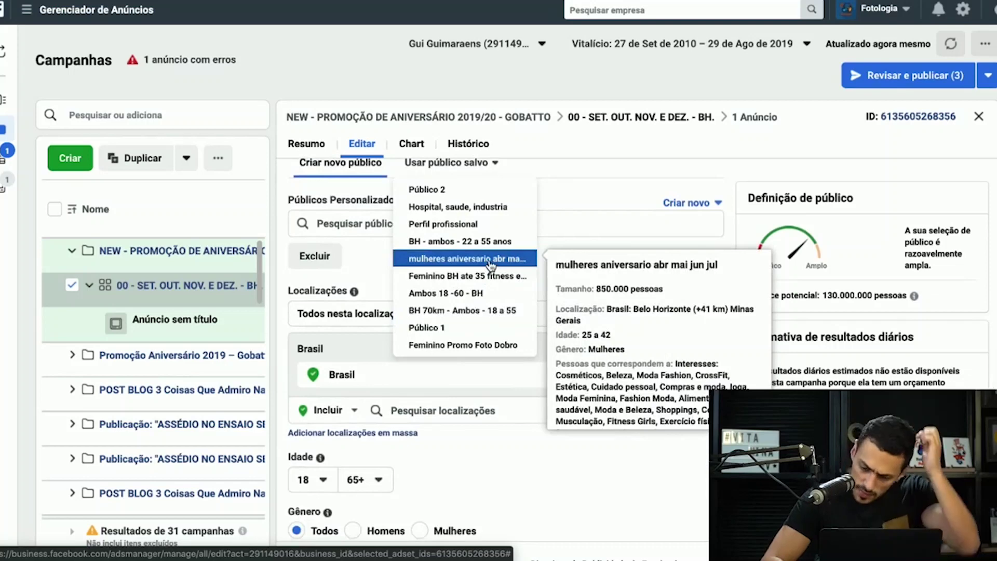
pyautogui.scroll(4, 491, 266)
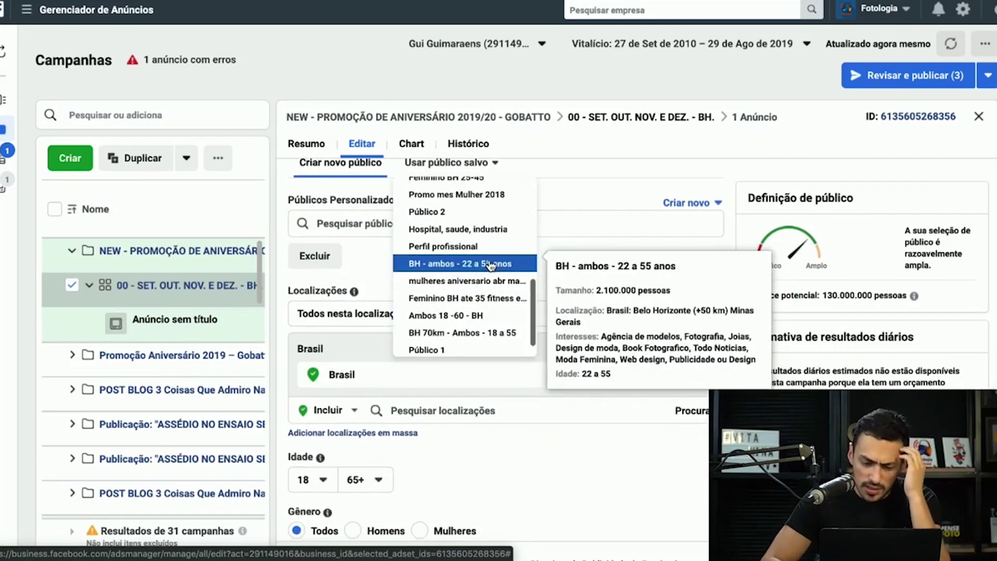
pyautogui.scroll(5, 491, 266)
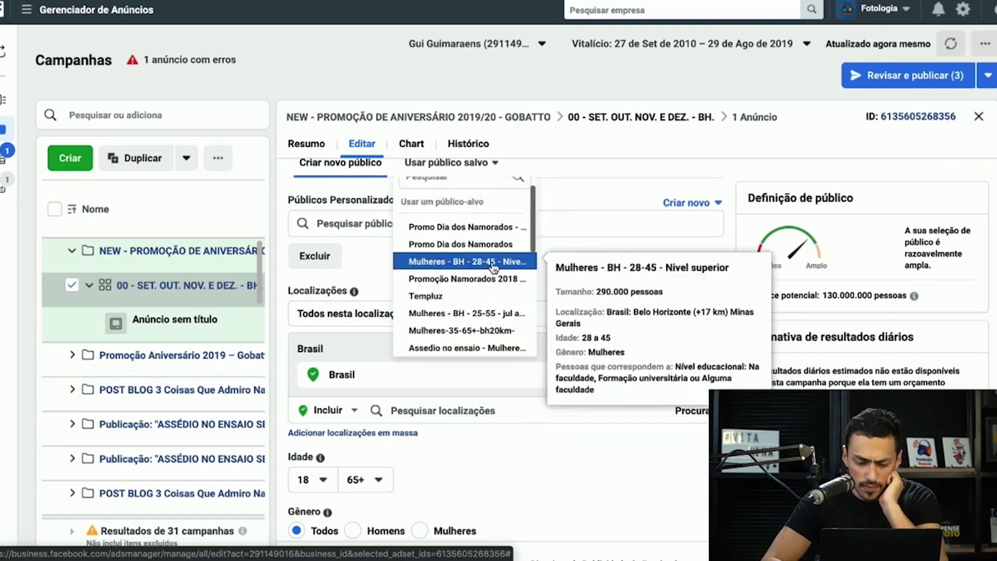
pyautogui.click(575, 207)
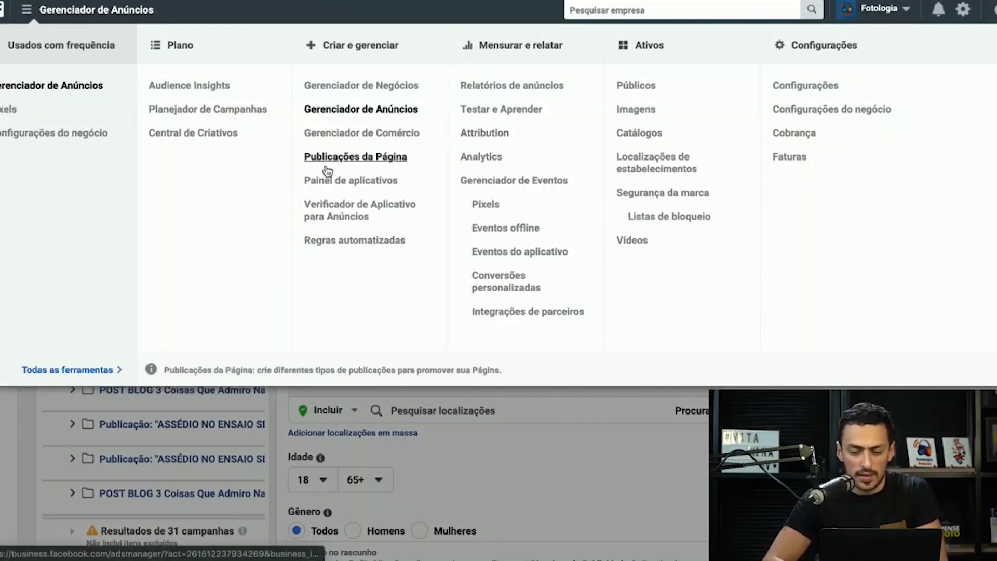
# Go to the account's Públicos page and examine the targeting details of its saved audiences.
pyautogui.click(121, 83)
pyautogui.click(119, 16)
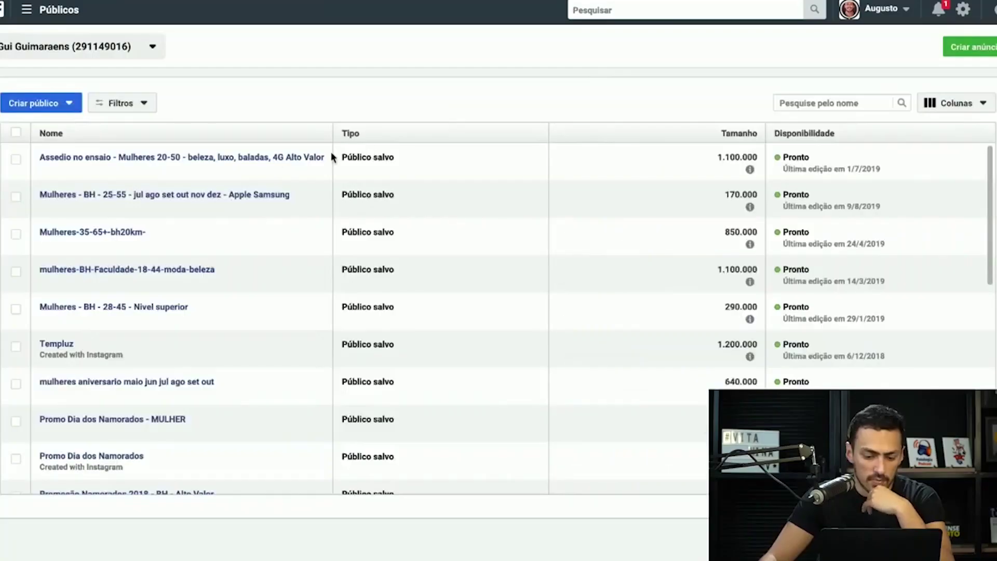
pyautogui.moveTo(191, 164)
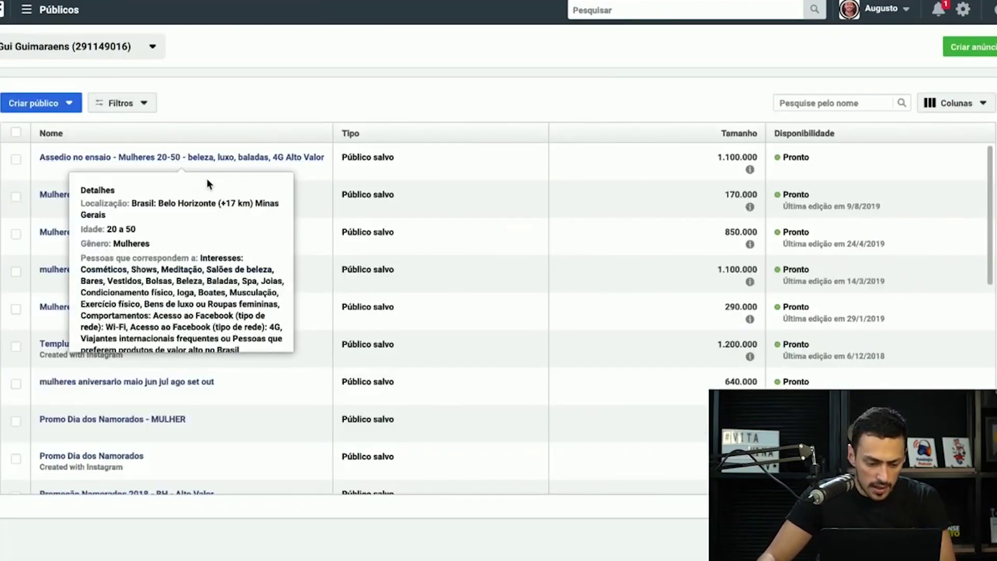
pyautogui.scroll(-1, 525, 181)
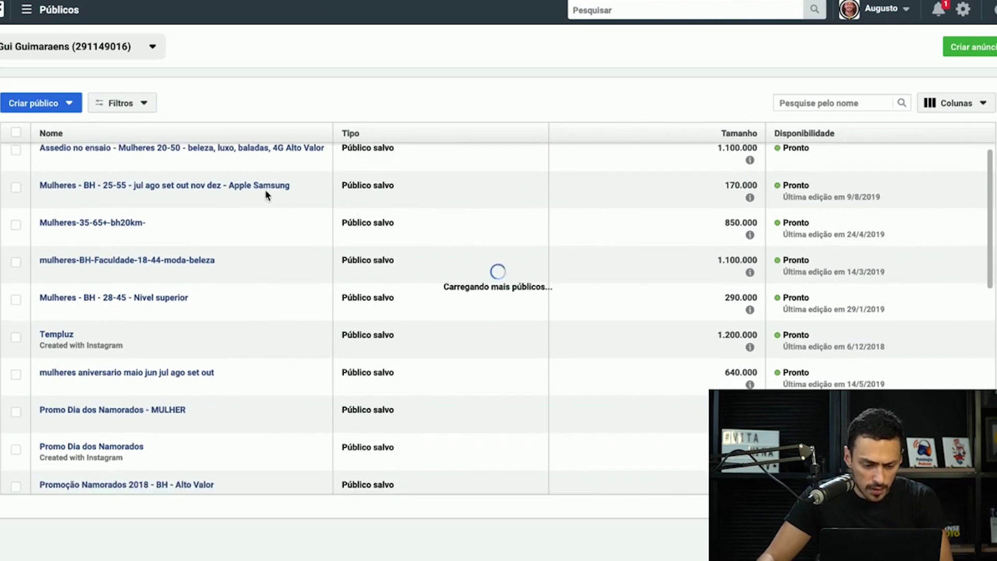
pyautogui.moveTo(267, 192)
pyautogui.scroll(-1, 267, 192)
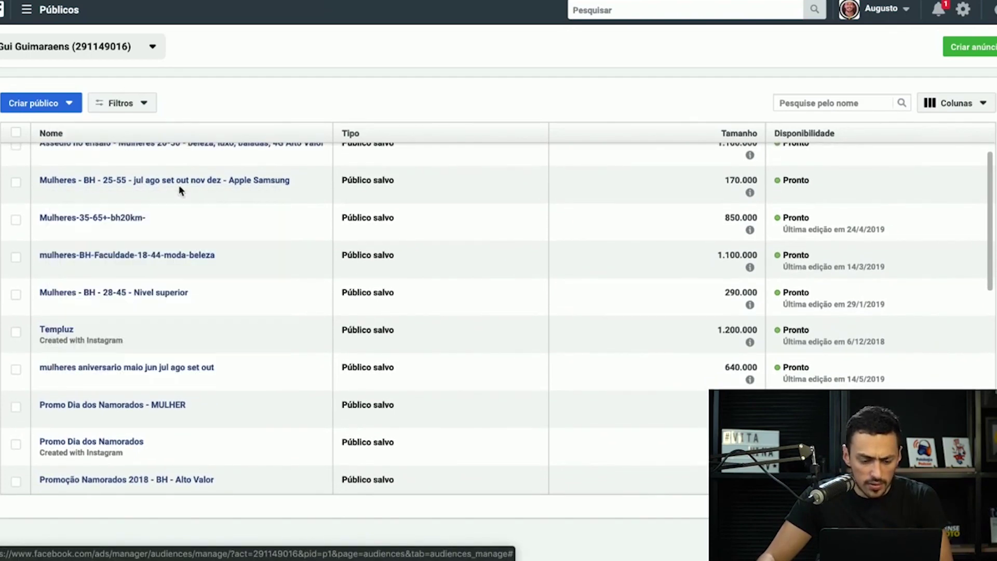
pyautogui.scroll(2, 182, 202)
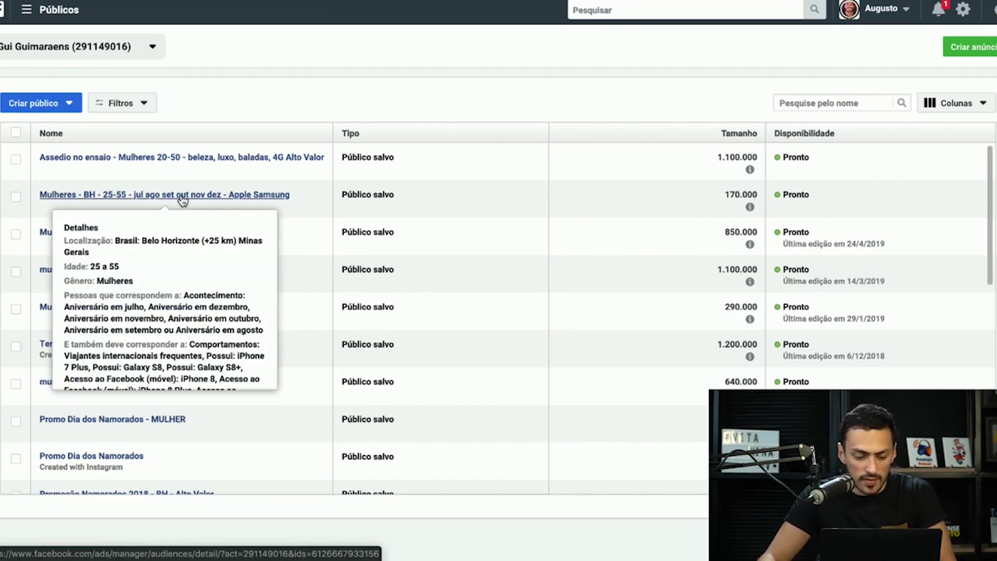
# Open the saved audience "Mulheres - BH - 25-55 - jul ago set out nov dez - Apple Samsung" for editing.
pyautogui.click(181, 197)
pyautogui.scroll(-1, 190, 254)
pyautogui.scroll(-1, 190, 256)
pyautogui.click(129, 352)
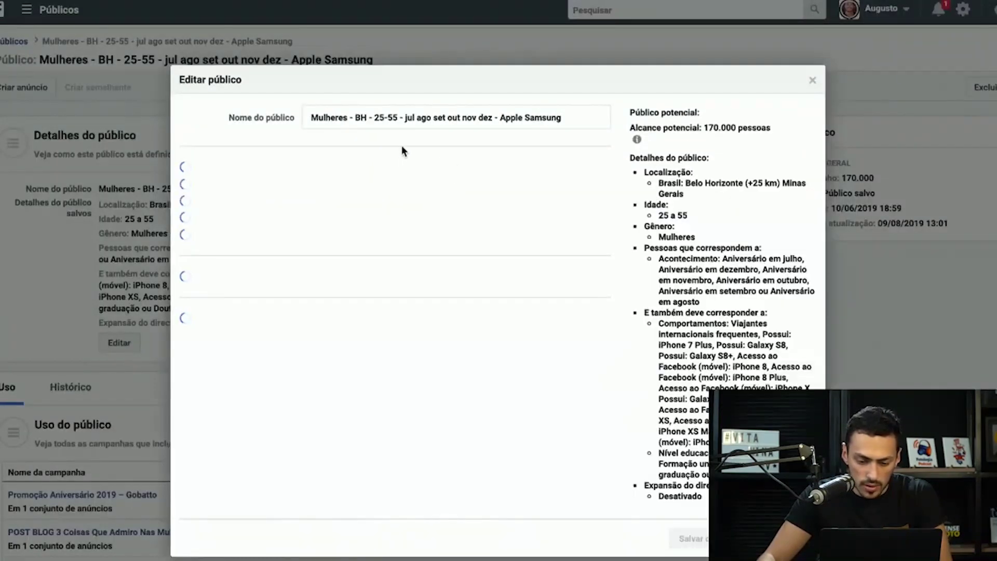
# Remove the August and July birthdays from the saved audience's detailed targeting.
pyautogui.scroll(-5, 354, 253)
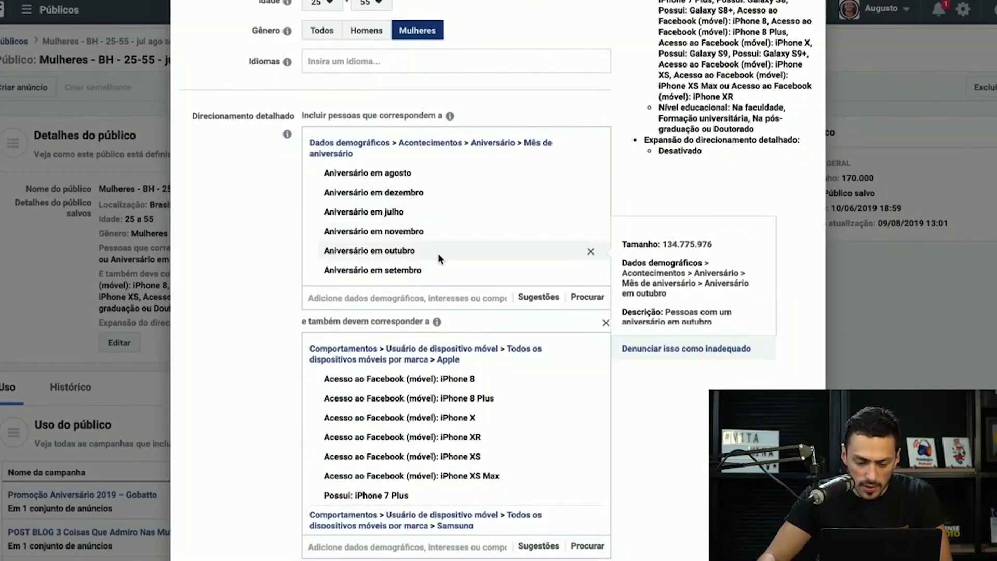
pyautogui.click(591, 174)
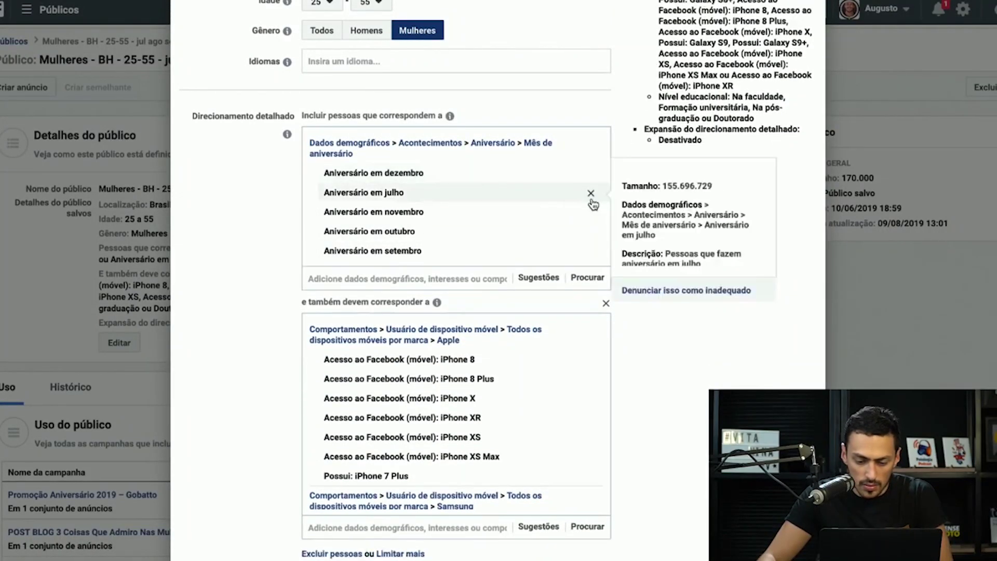
pyautogui.click(591, 200)
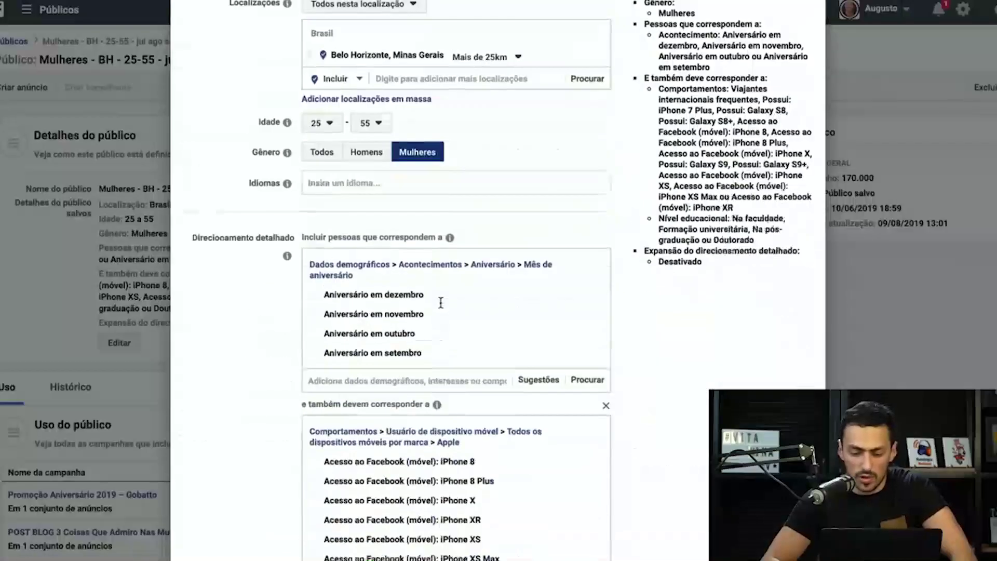
# Check the audience's location, birthday months, device, travel and education criteria, and save the edited audience.
pyautogui.scroll(-5, 442, 306)
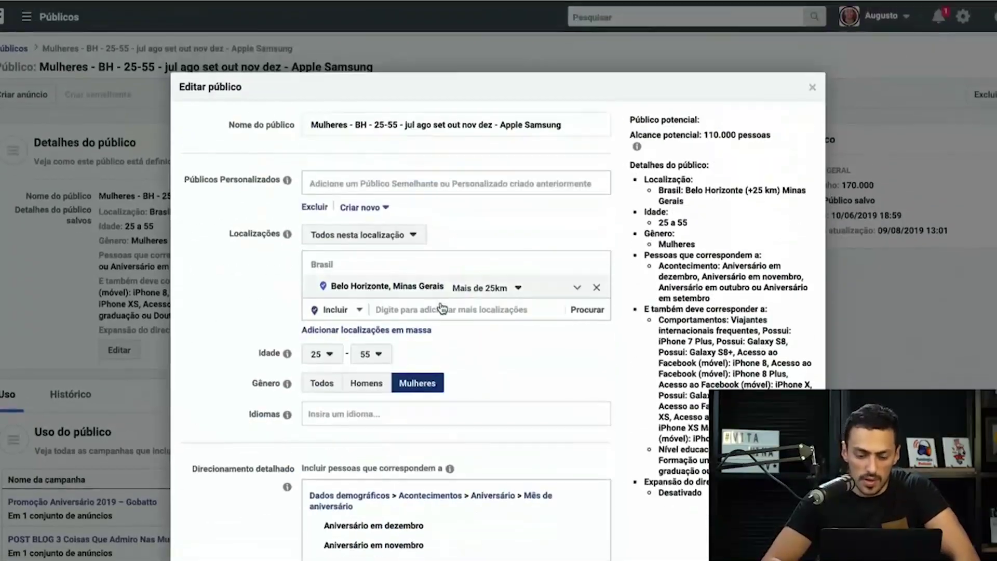
pyautogui.scroll(-9, 440, 301)
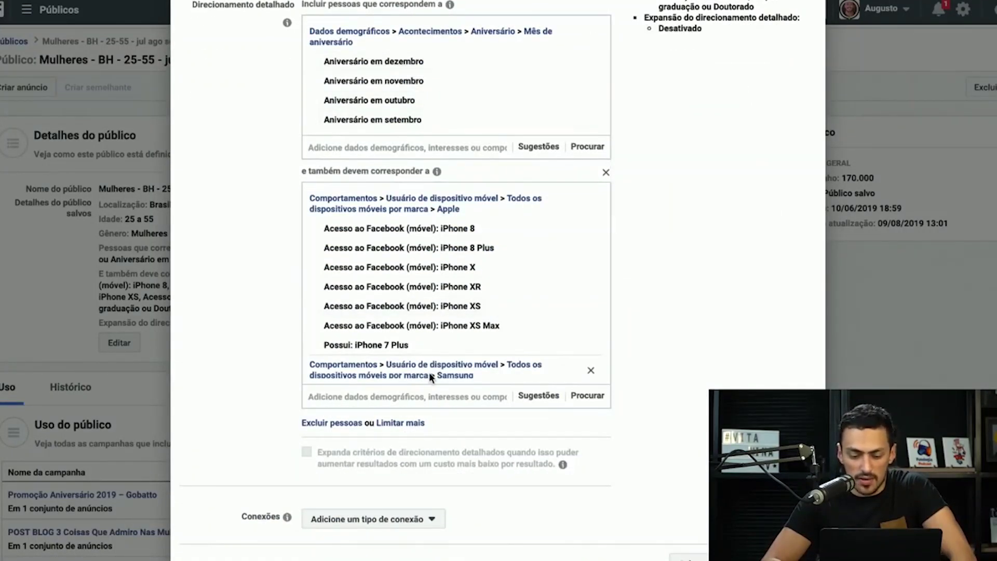
pyautogui.scroll(-4, 428, 372)
pyautogui.scroll(-1, 443, 321)
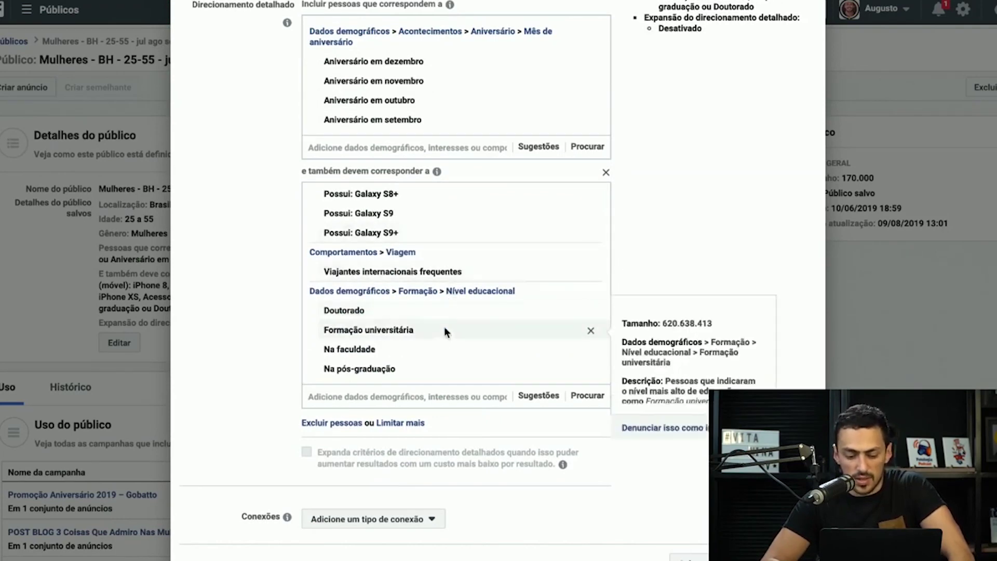
pyautogui.scroll(8, 429, 343)
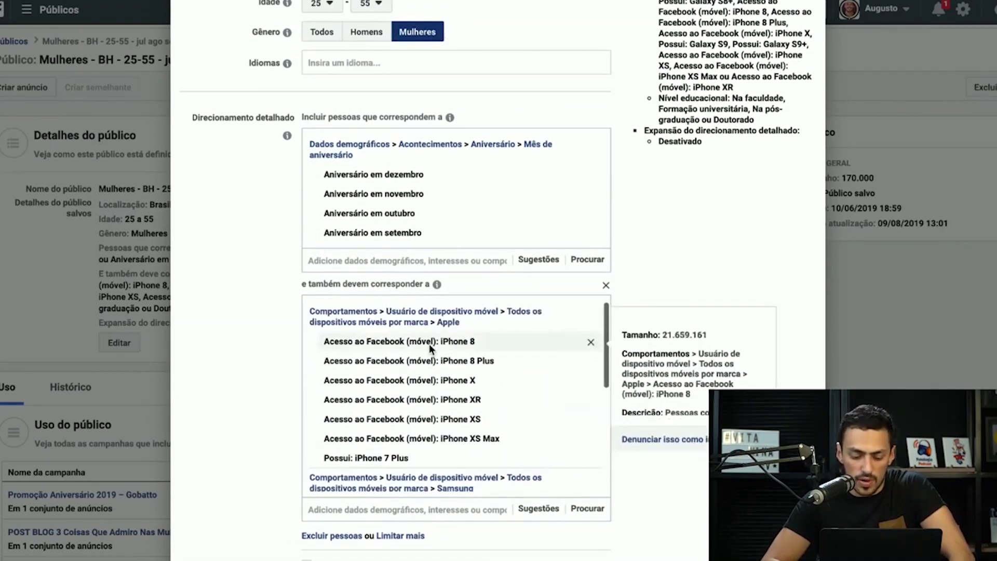
pyautogui.scroll(-5, 389, 374)
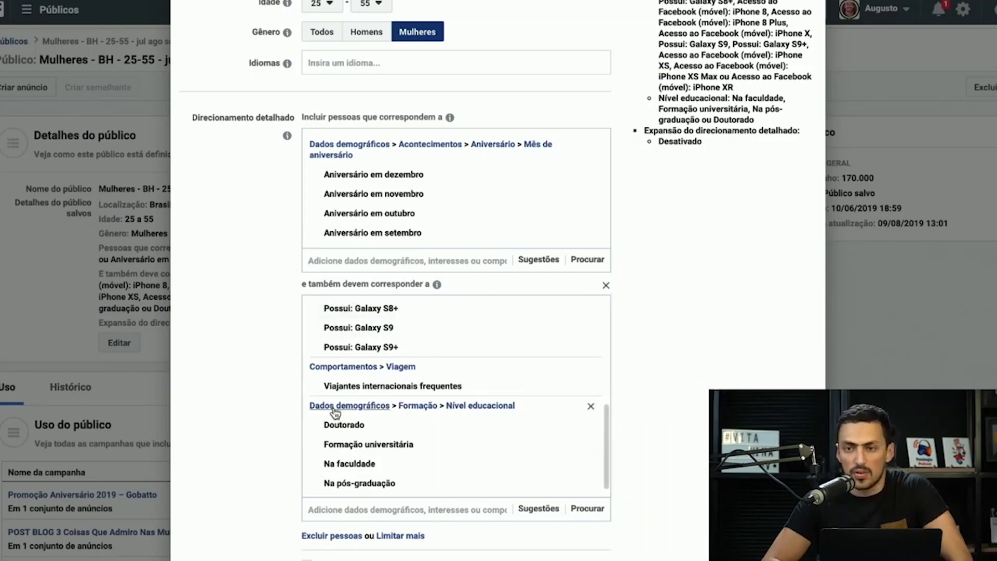
pyautogui.scroll(-3, 278, 398)
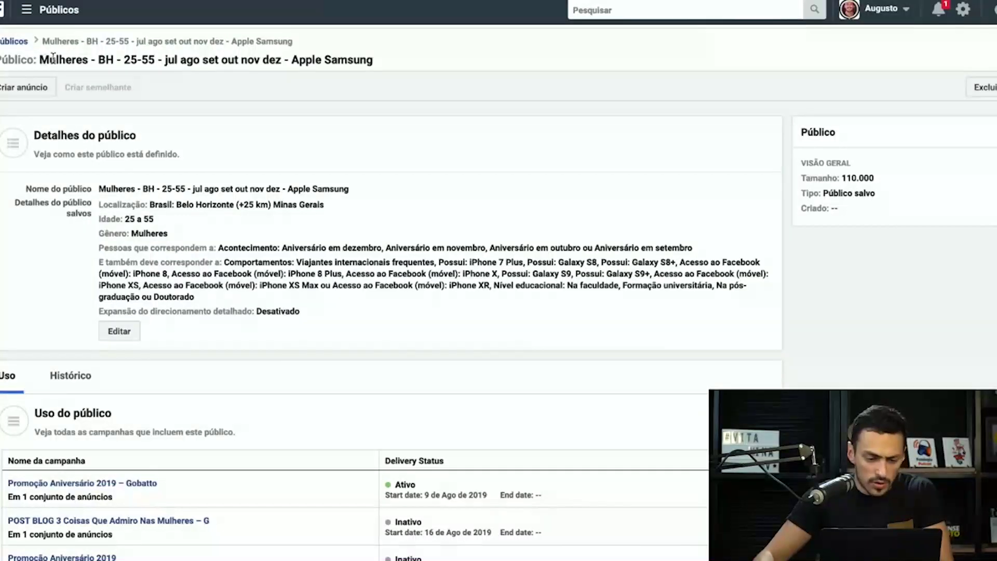
# Copy the audience's name and apply the saved audience "Mulheres - BH - 25-55 - jul ago set out nov dez - Apple Samsung" to the ad set.
pyautogui.moveTo(41, 59); pyautogui.dragTo(378, 60)
pyautogui.hotkey('ctrl', 'c')
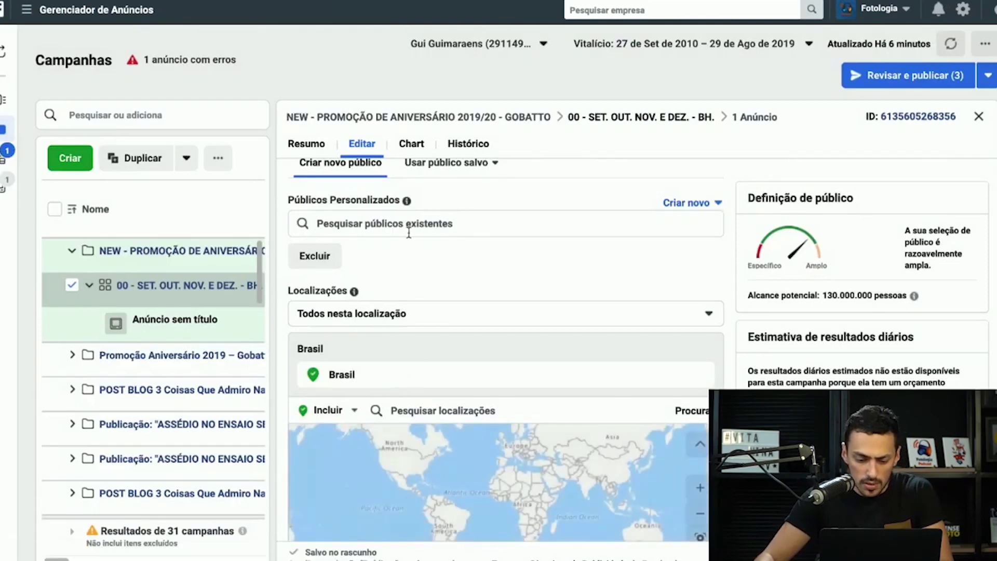
pyautogui.click(409, 232)
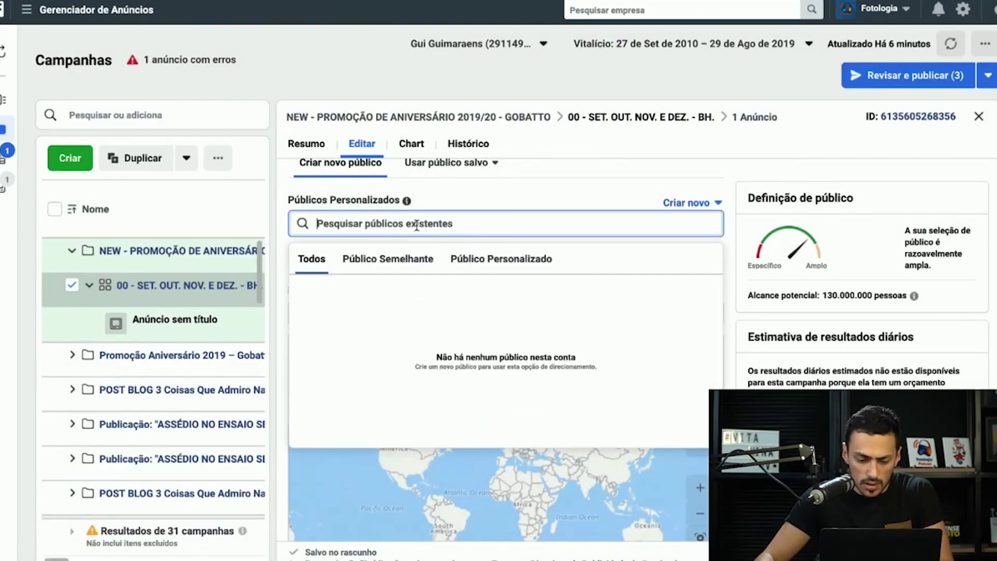
pyautogui.click(467, 164)
pyautogui.hotkey('ctrl', 'v')
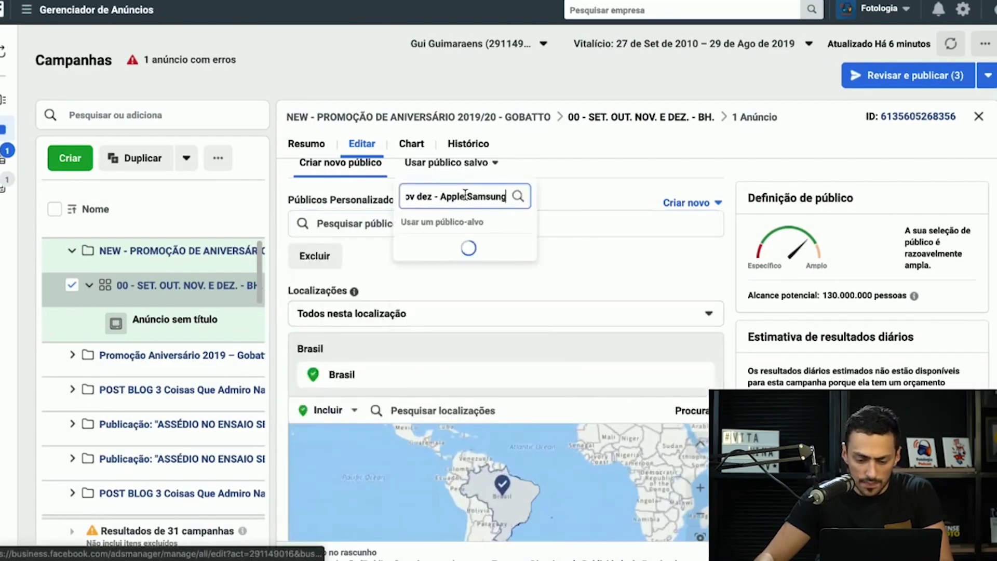
pyautogui.click(467, 248)
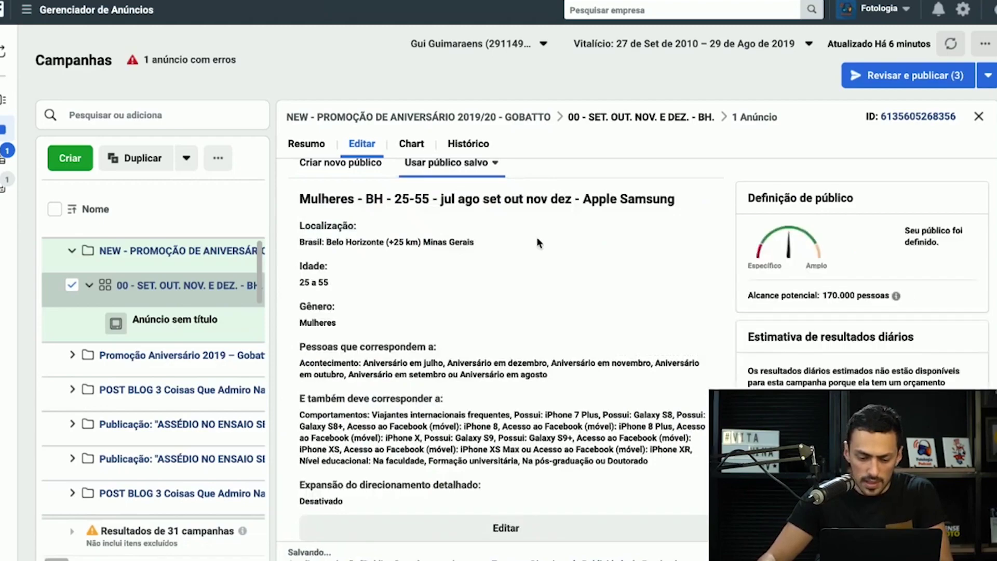
pyautogui.scroll(-3, 395, 512)
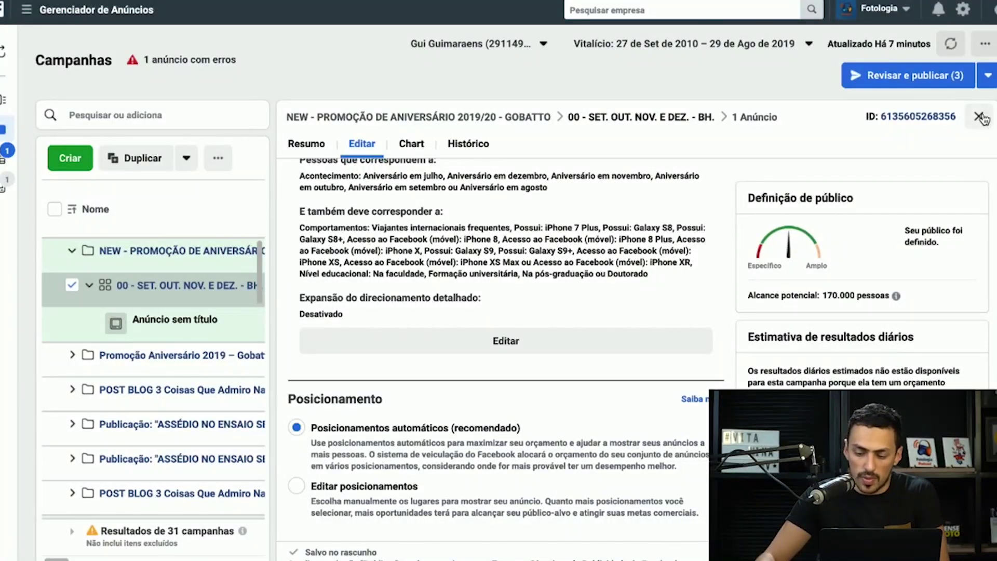
# Leave the ad set, open its untitled ad and rename it "AD - 01 30 ANOS".
pyautogui.click(979, 116)
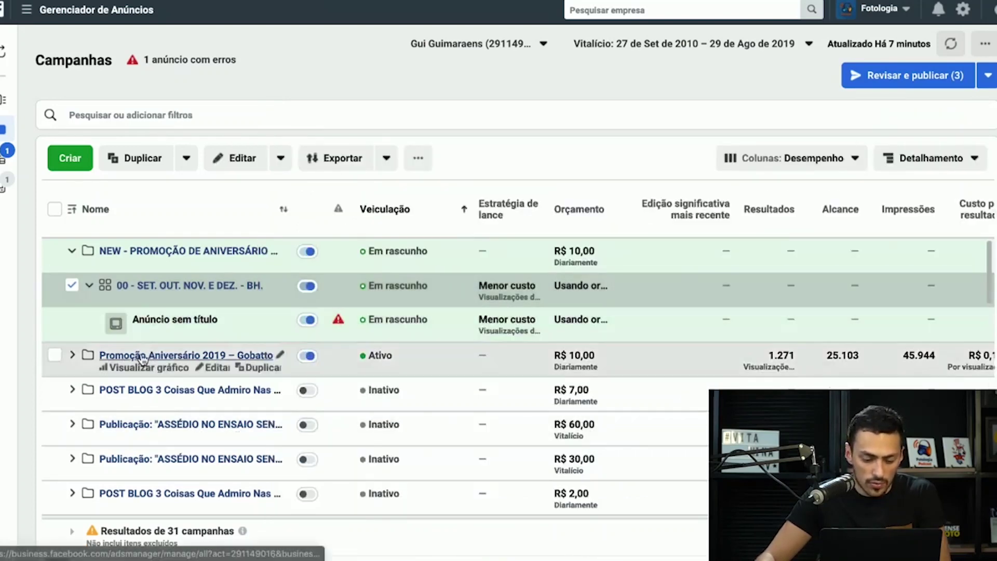
pyautogui.click(152, 332)
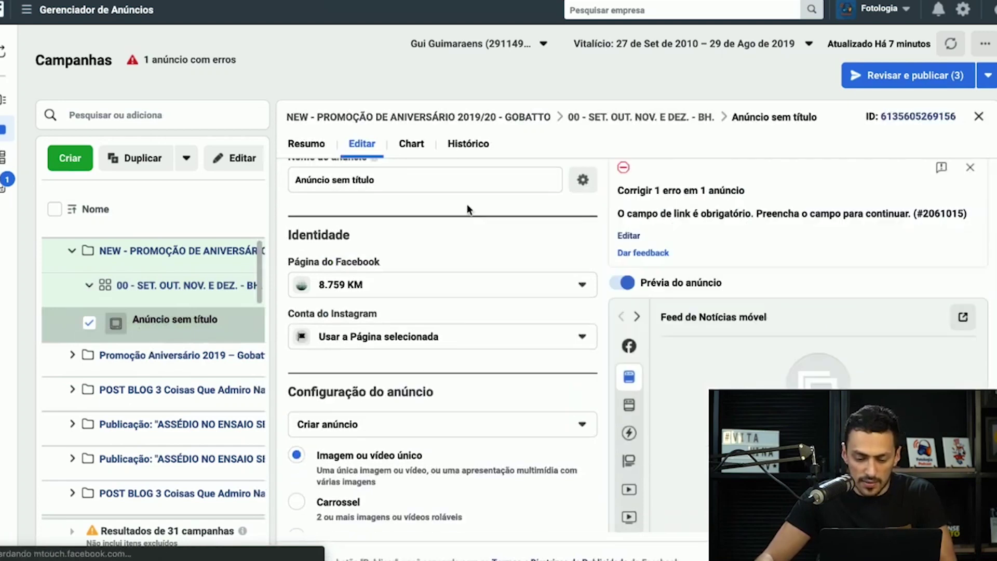
pyautogui.tripleClick(457, 167)
pyautogui.write('a')
pyautogui.press('BackSpace')
pyautogui.write('DA')
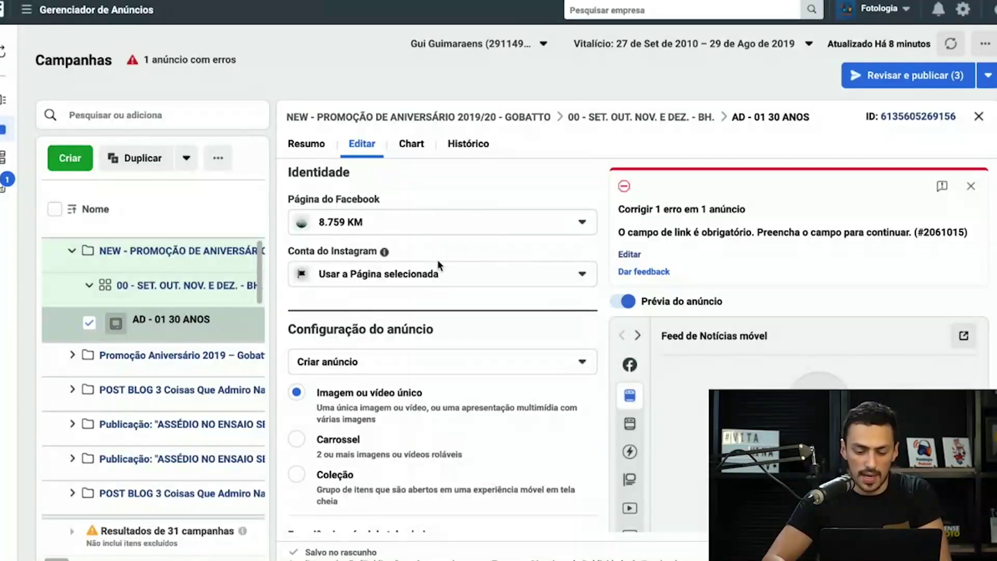
# Try to find a different Instagram account for the ad's identity.
pyautogui.click(441, 263)
pyautogui.write('gu')
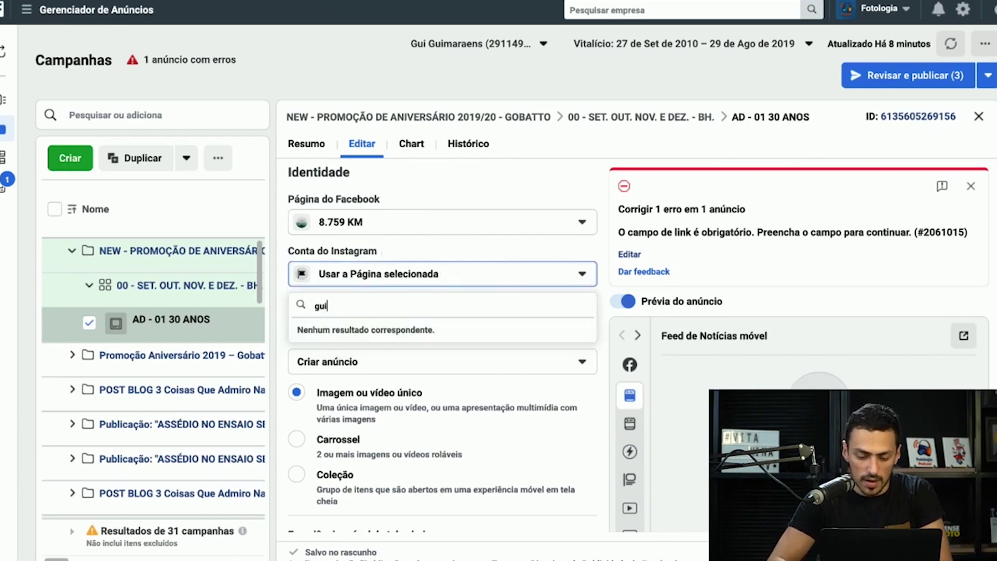
pyautogui.write('i')
pyautogui.press('BackSpace')
pyautogui.press('BackSpace')
pyautogui.press('BackSpace')
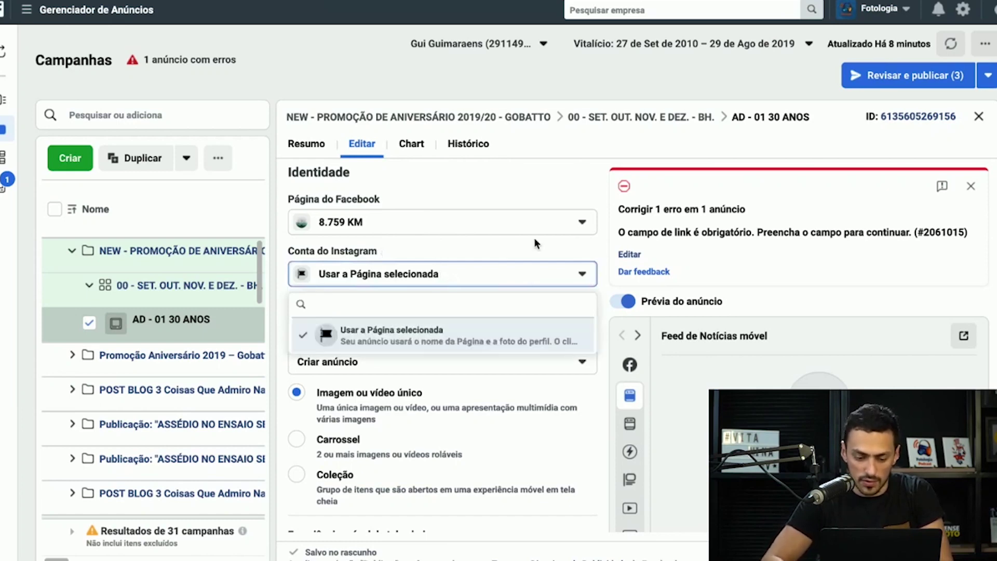
# Select the 1080 × 1920 photo of the woman on the staircase as the ad's single image.
pyautogui.scroll(-3, 535, 238)
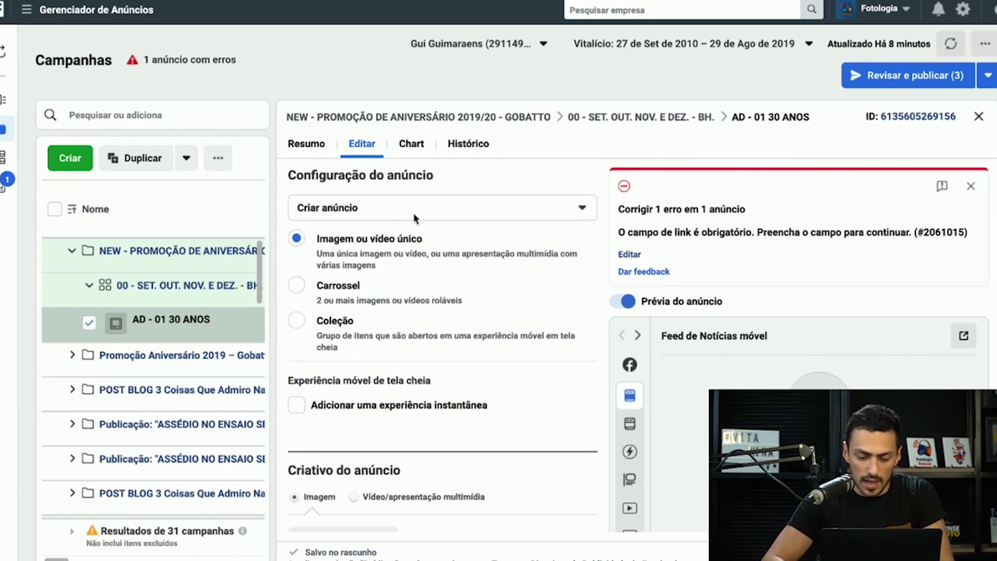
pyautogui.scroll(-1, 396, 296)
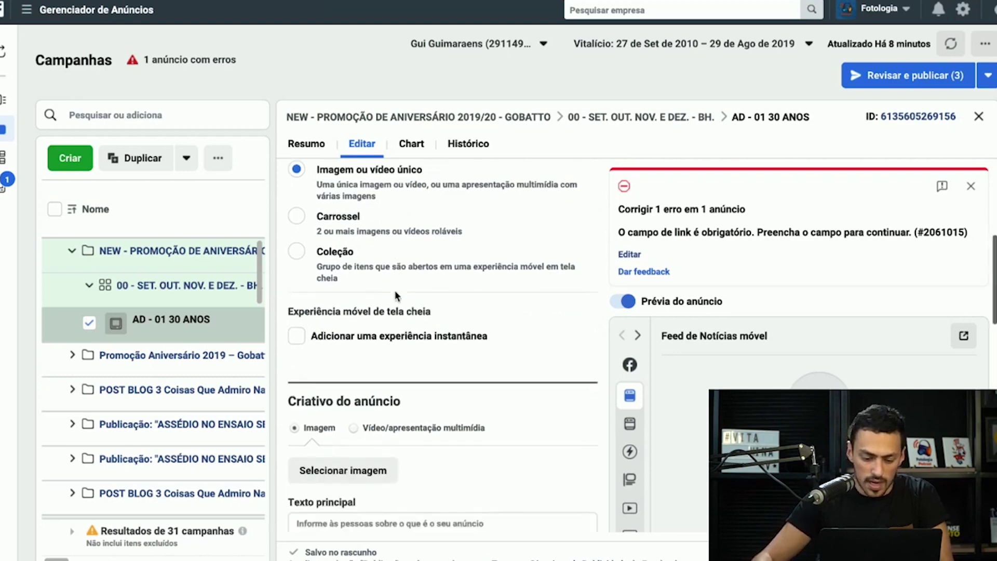
pyautogui.scroll(-1, 391, 346)
pyautogui.click(342, 421)
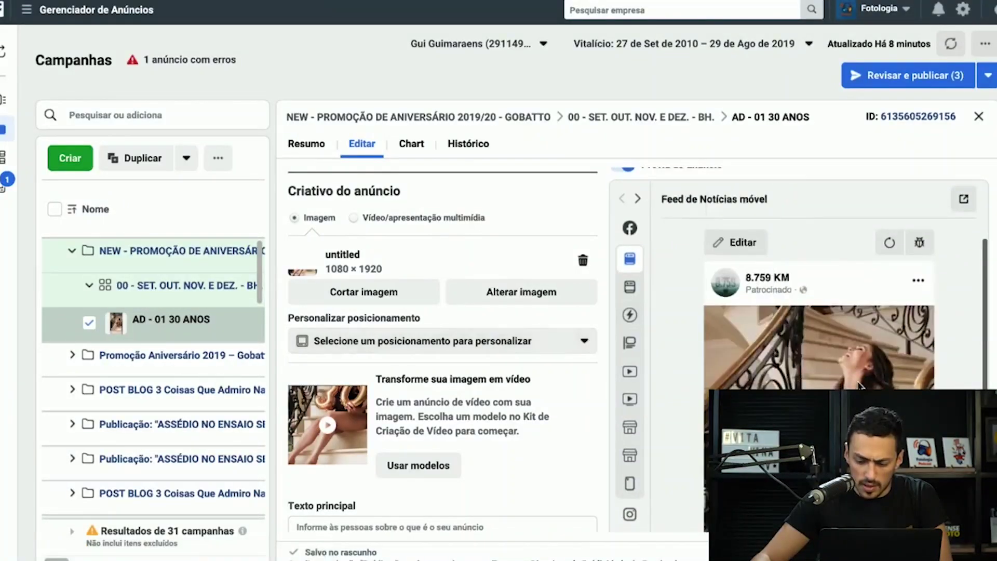
# Examine the ad's image cropping and placement customization options and its primary text, title and description fields.
pyautogui.scroll(-1, 460, 327)
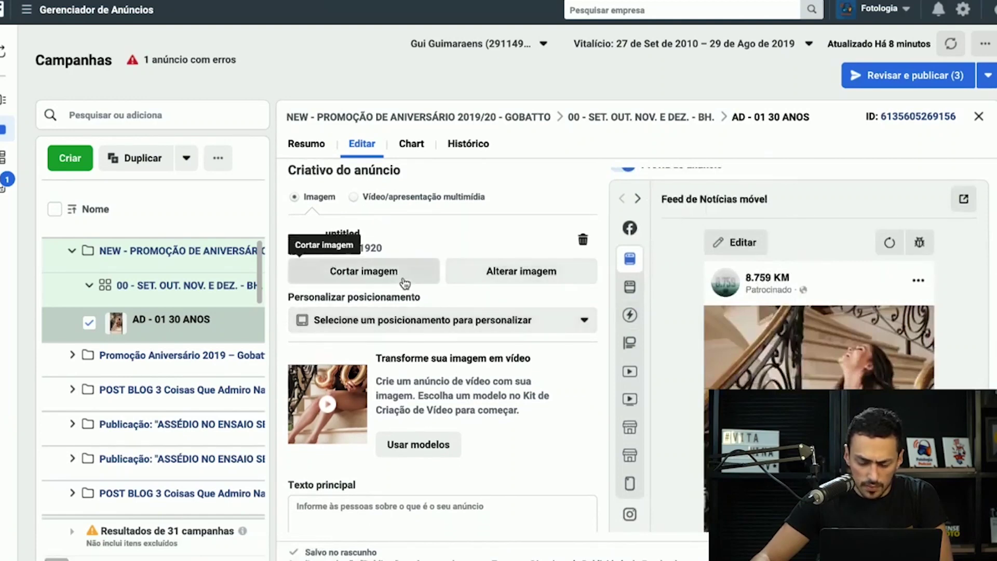
pyautogui.scroll(-1, 409, 281)
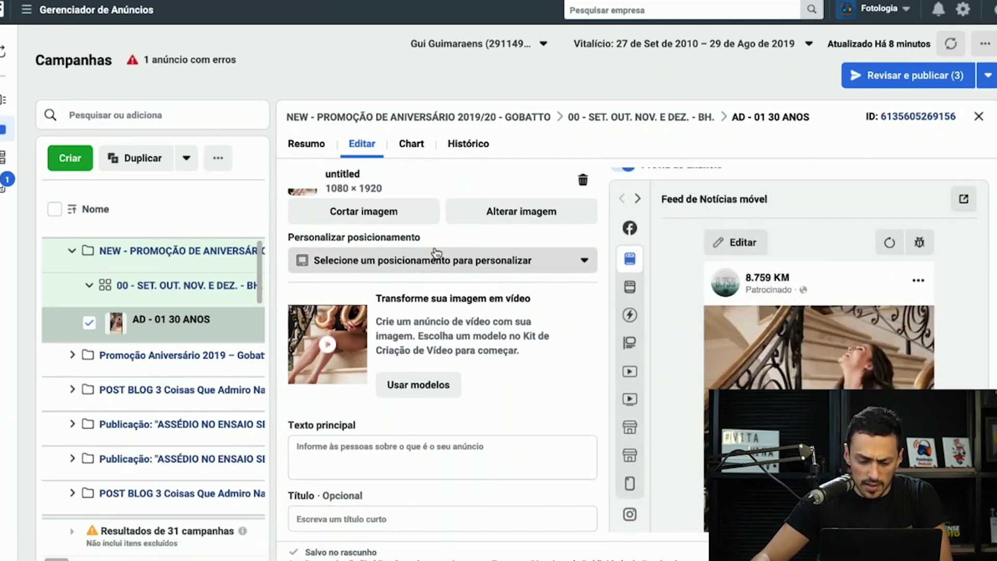
pyautogui.scroll(-1, 415, 344)
pyautogui.scroll(3, 384, 290)
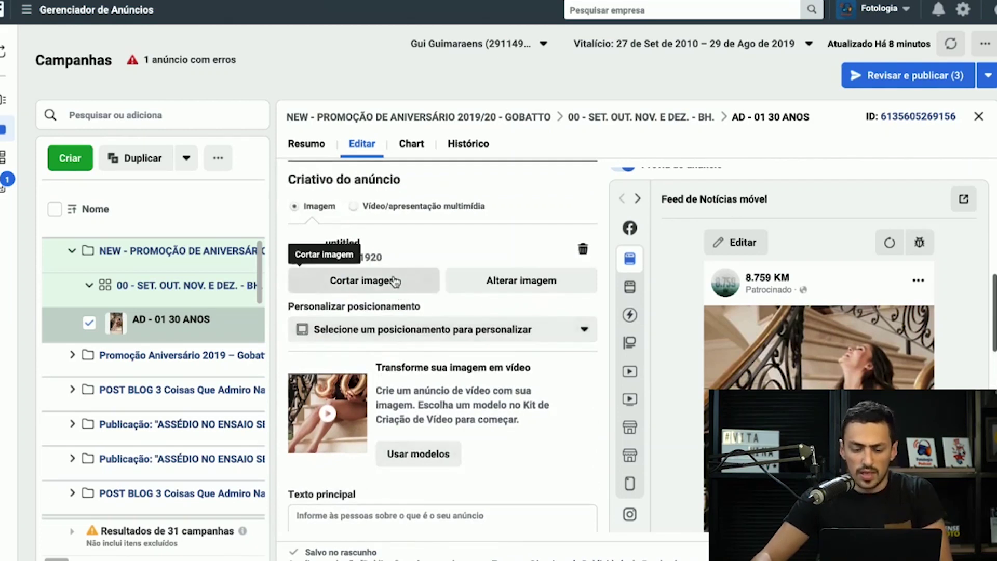
pyautogui.scroll(-4, 370, 338)
pyautogui.click(393, 306)
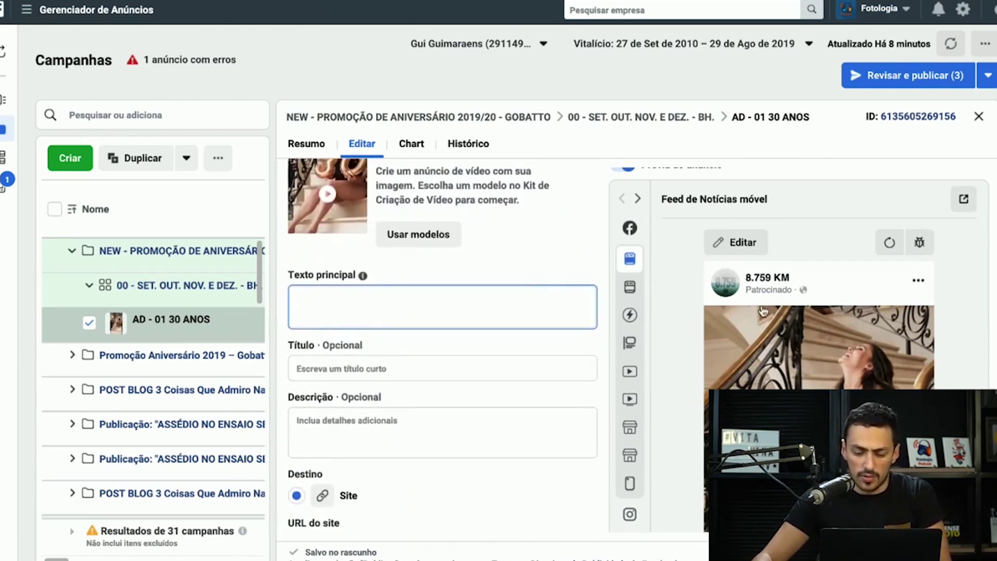
pyautogui.click(425, 364)
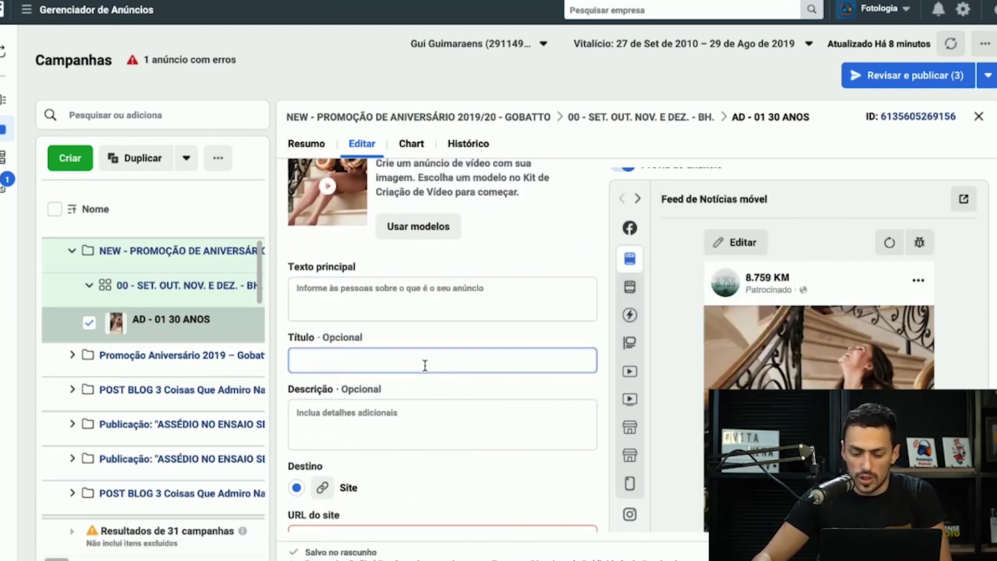
pyautogui.click(416, 413)
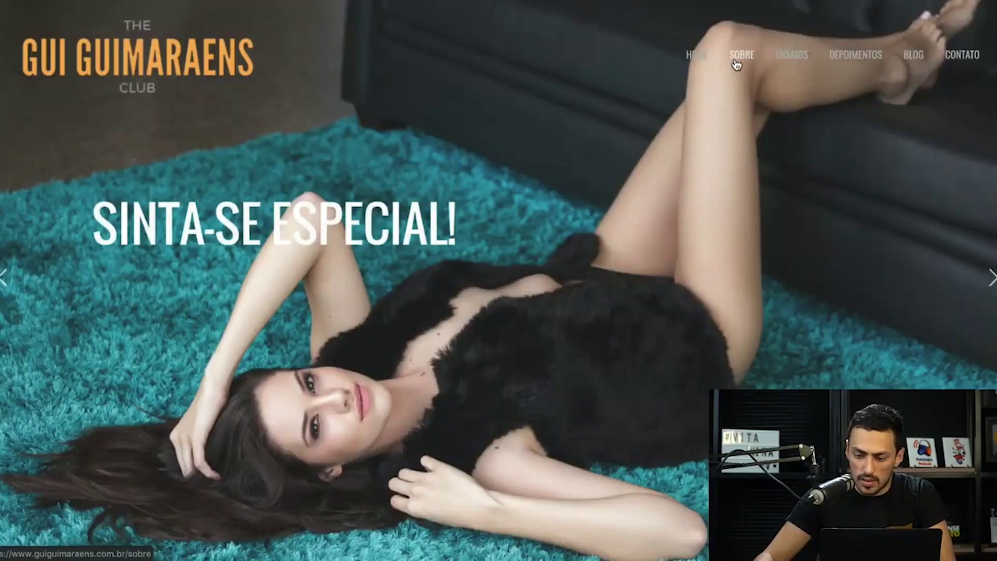
pyautogui.click(908, 59)
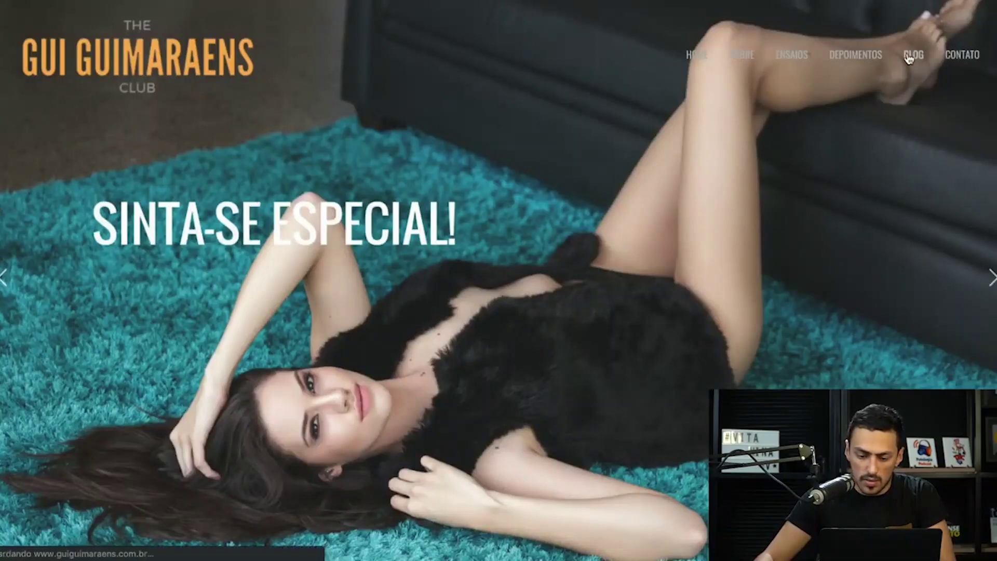
pyautogui.scroll(-5, 614, 147)
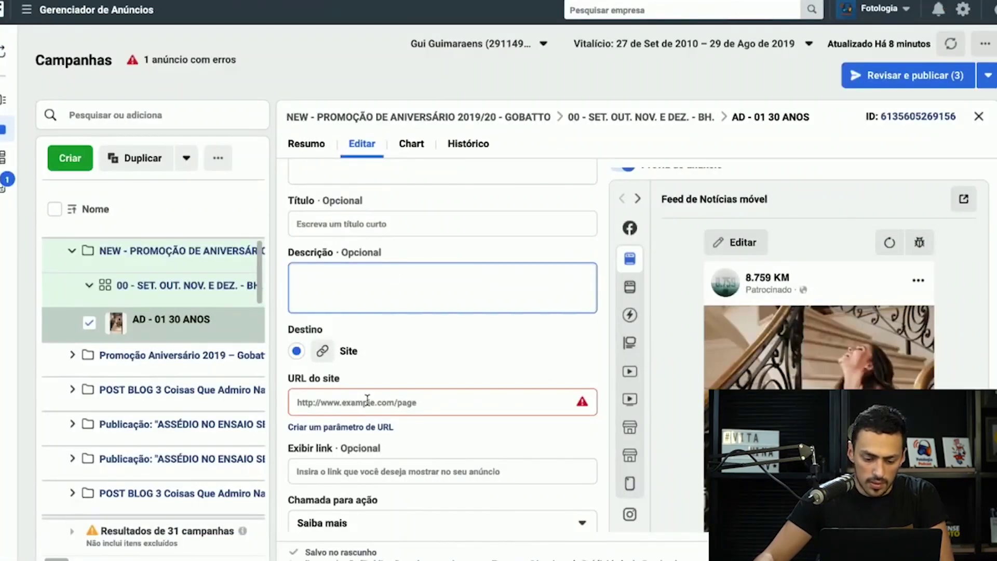
pyautogui.click(367, 400)
pyautogui.write('https://www.guiguimaraens.com.br/2019/04/24/qual-a-melhor-forma-de-comemorar-seu-aniversario/')
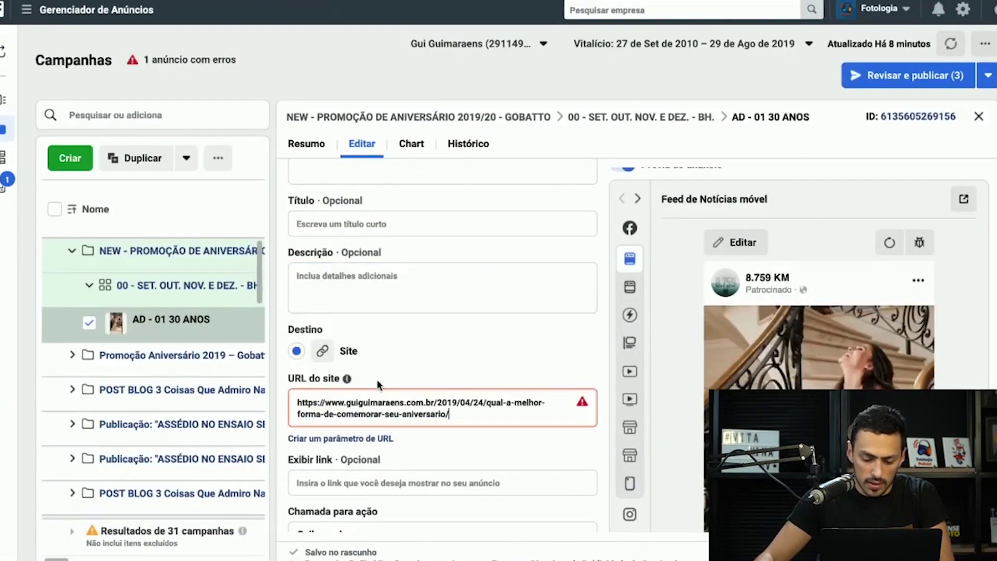
pyautogui.click(423, 480)
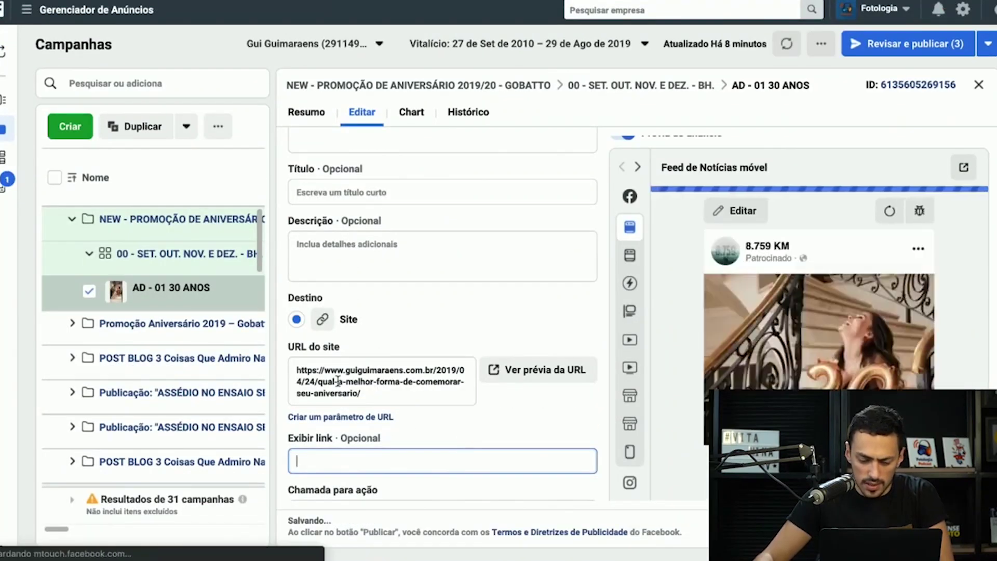
pyautogui.moveTo(300, 370); pyautogui.dragTo(355, 369)
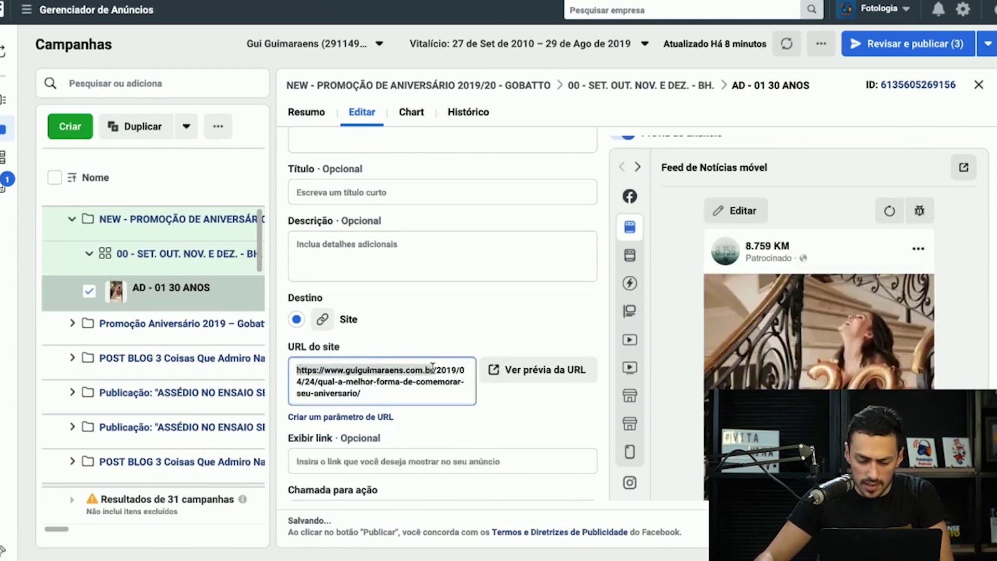
pyautogui.click(402, 462)
pyautogui.write('https://www.guiguimaraens.com.br')
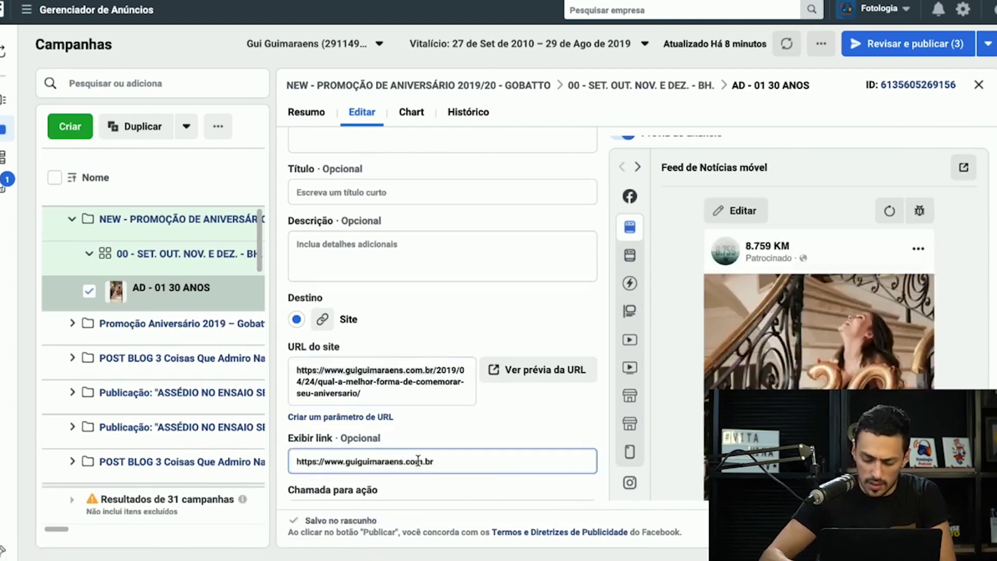
pyautogui.write('ani')
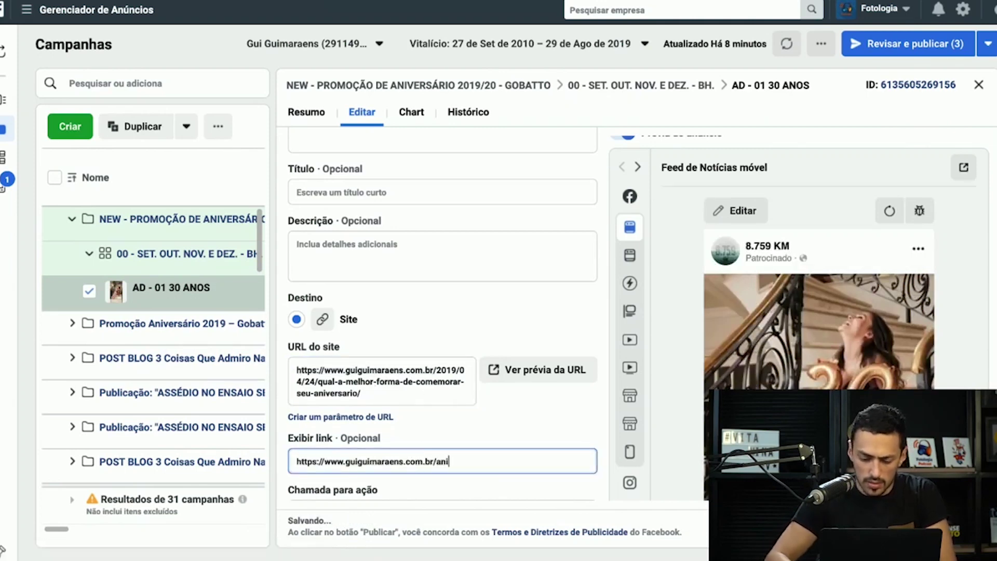
pyautogui.write('versari')
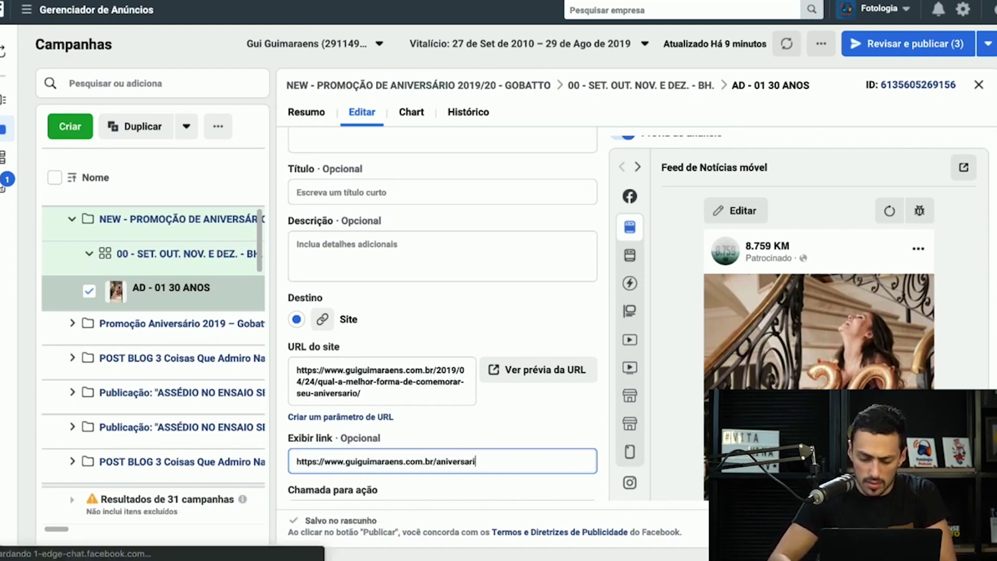
pyautogui.write('o')
pyautogui.scroll(-3, 451, 376)
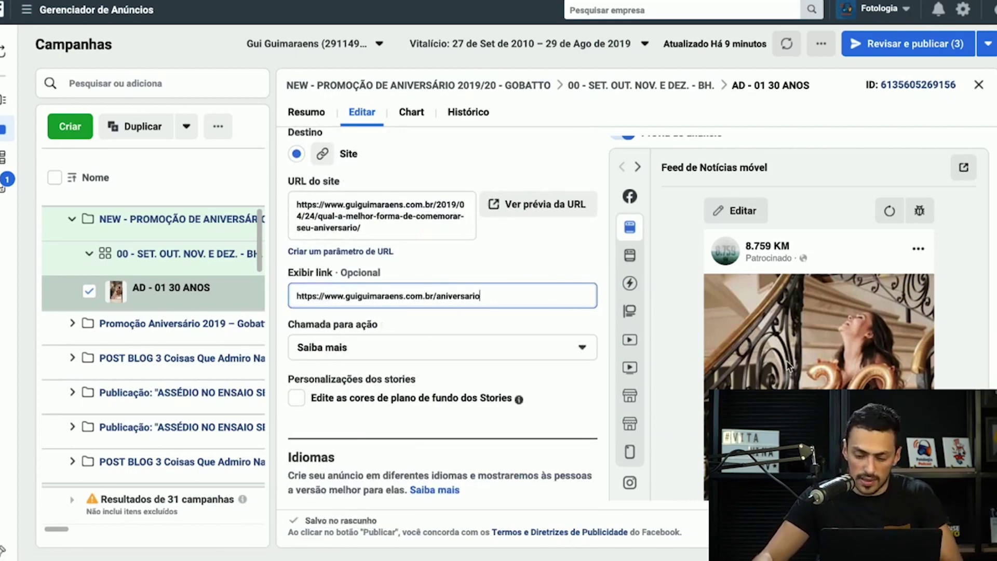
pyautogui.scroll(-3, 787, 361)
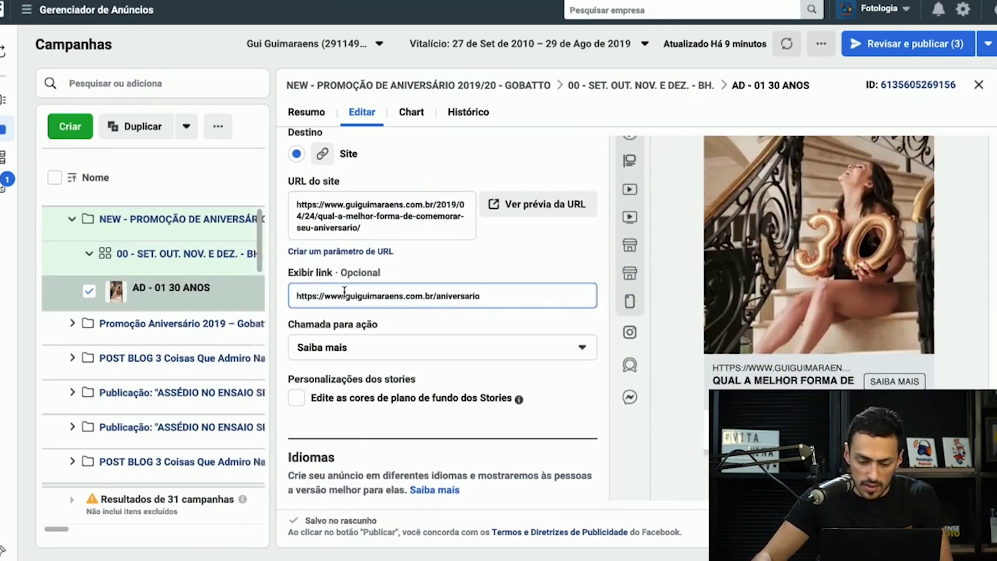
pyautogui.press('BackSpace')
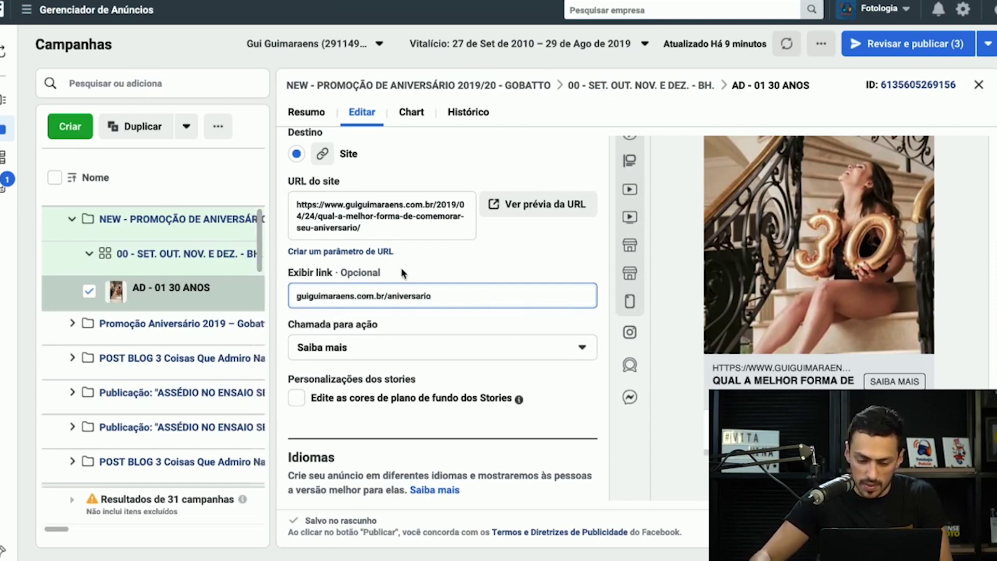
pyautogui.click(380, 230)
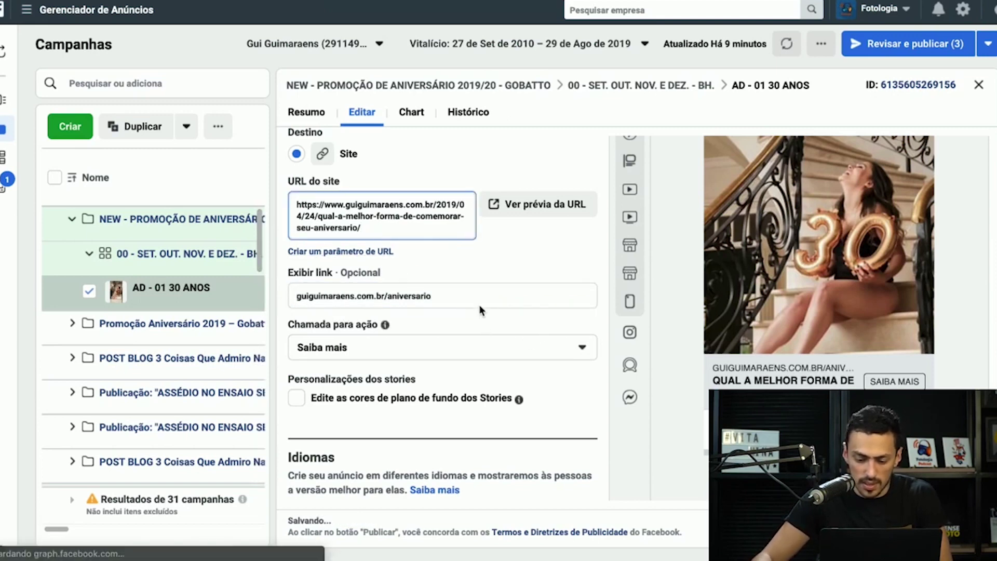
# Set the ad's title to "Você merece esse presente de aniversário!".
pyautogui.scroll(4, 429, 346)
pyautogui.scroll(1, 411, 322)
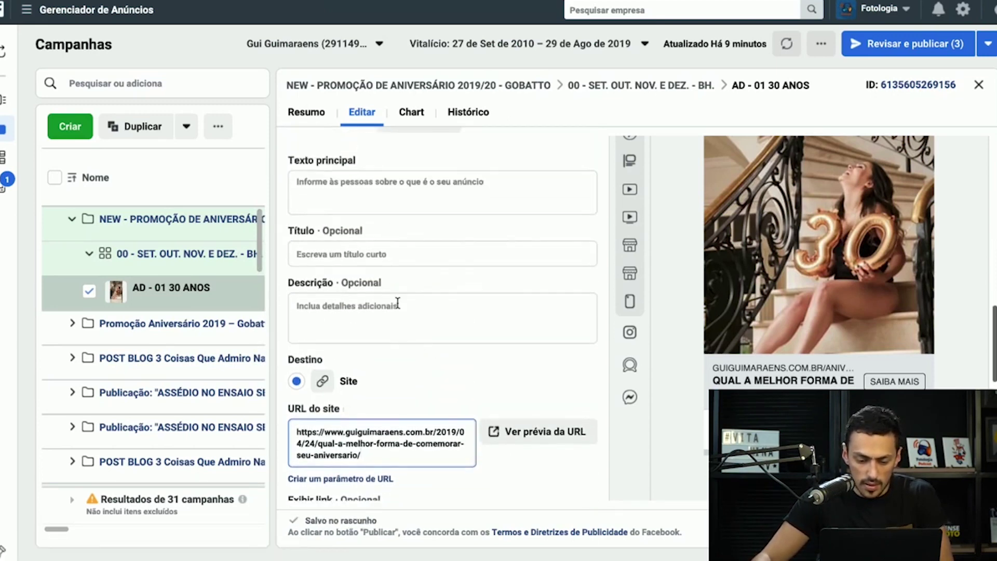
pyautogui.click(390, 278)
pyautogui.write('Voc')
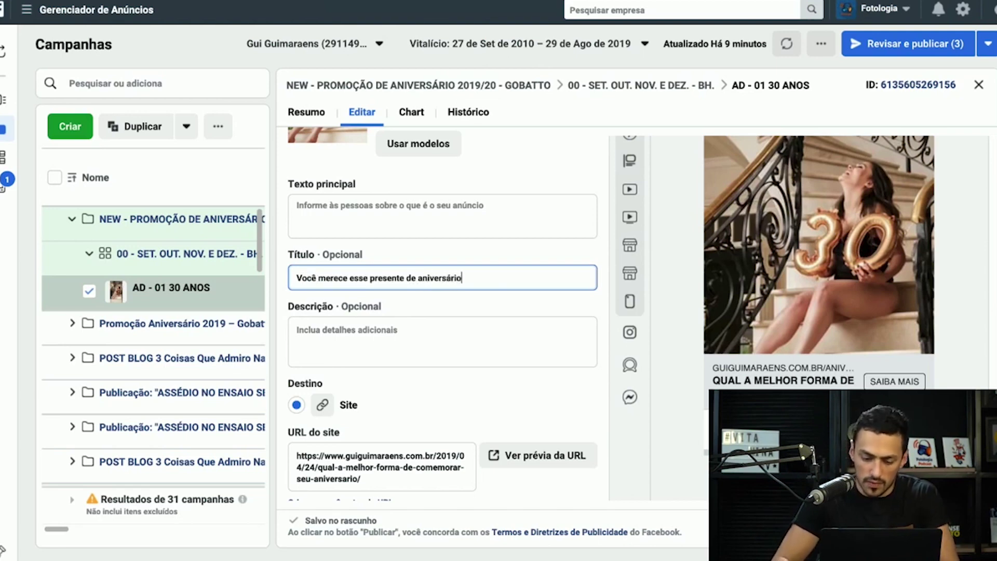
pyautogui.write('!')
pyautogui.scroll(2, 409, 279)
pyautogui.click(410, 278)
pyautogui.scroll(3, 410, 279)
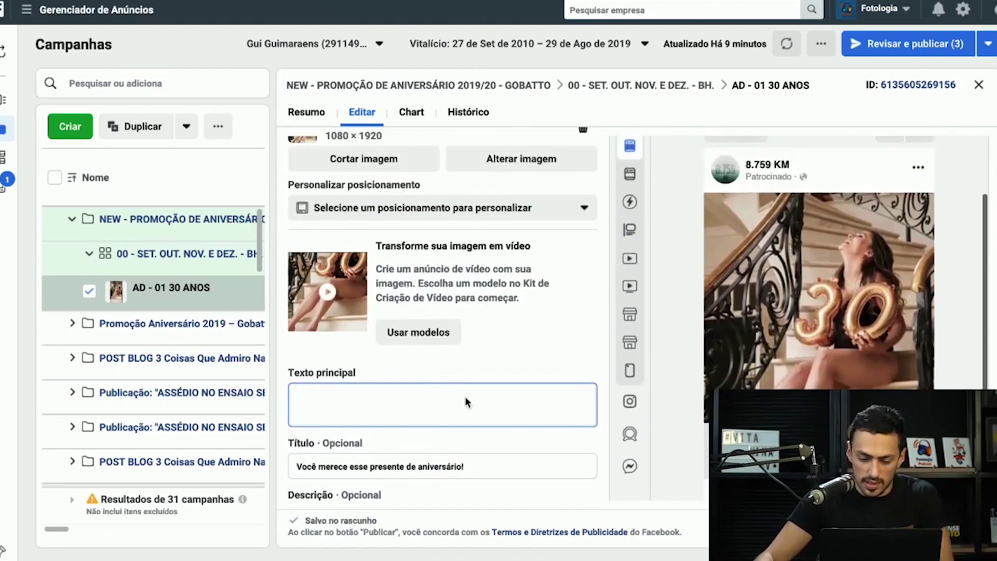
pyautogui.scroll(1, 446, 312)
pyautogui.click(413, 212)
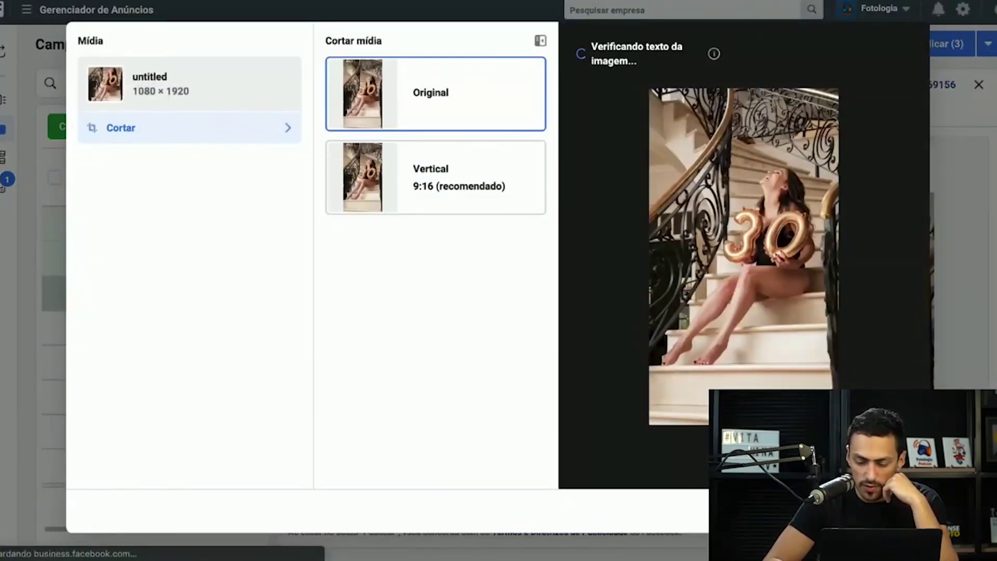
pyautogui.press('Escape')
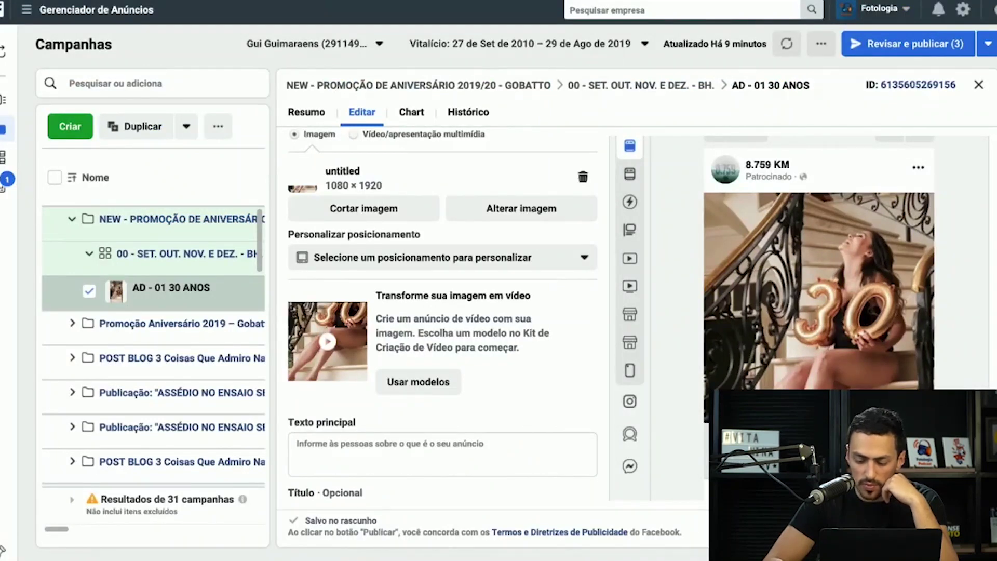
# Compare the original and vertical 9:16 crops of the ad's image and examine its mobile news feed preview.
pyautogui.click(397, 209)
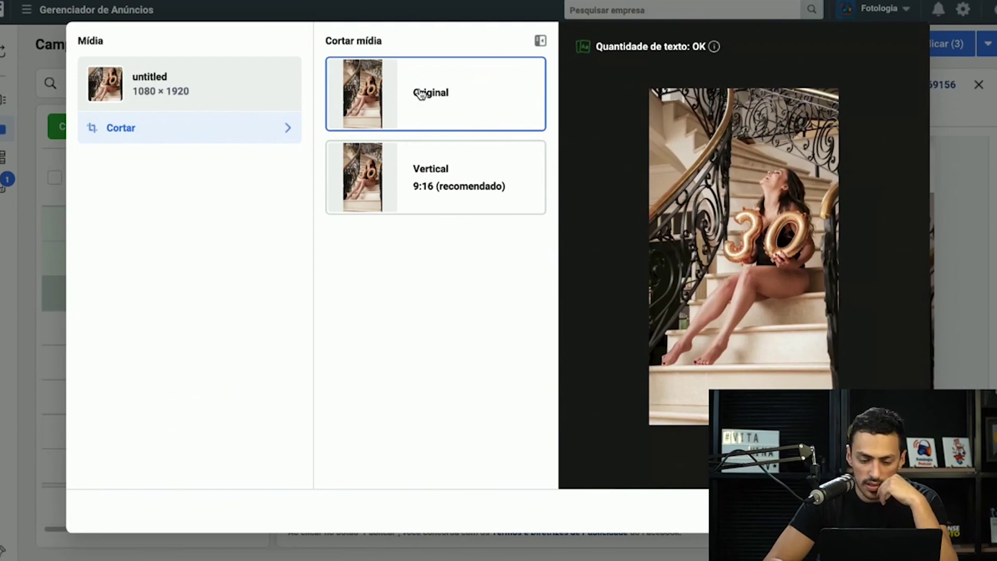
pyautogui.click(209, 136)
pyautogui.click(233, 129)
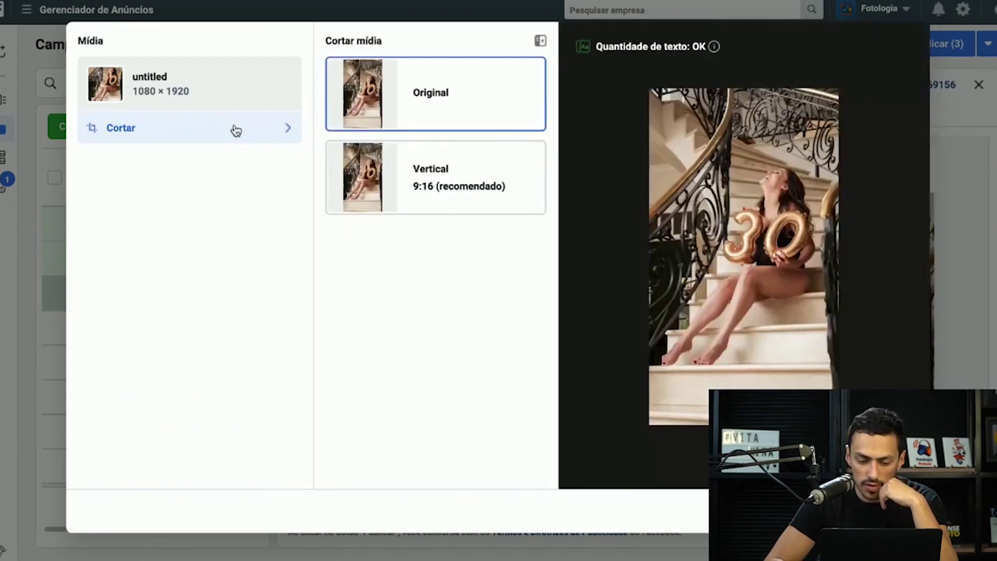
pyautogui.click(469, 179)
pyautogui.click(479, 127)
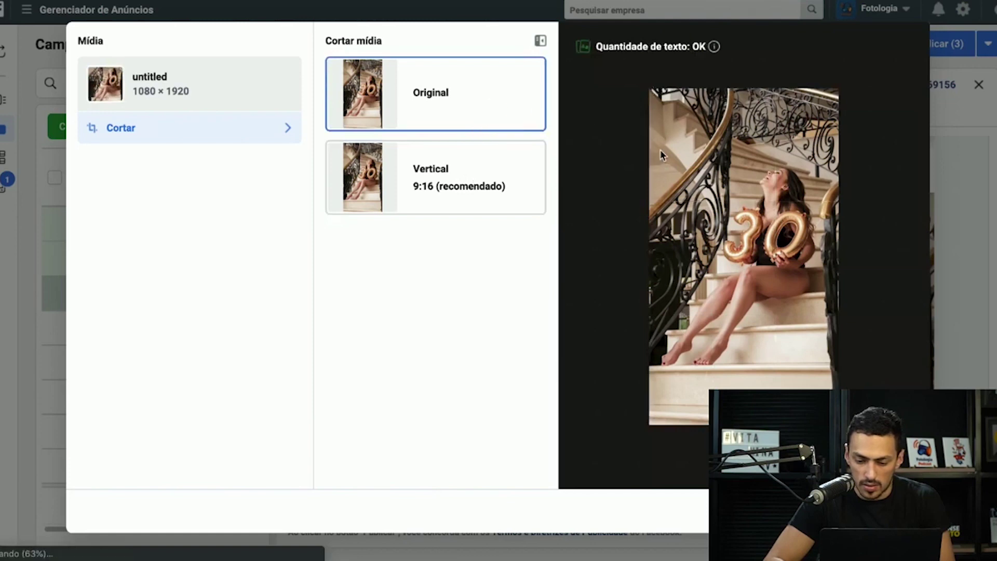
pyautogui.click(224, 102)
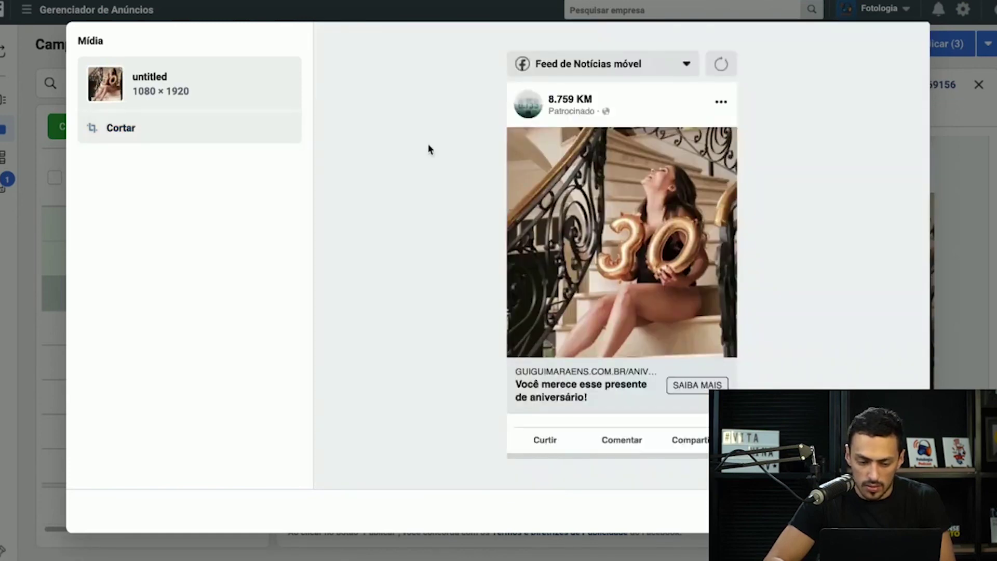
pyautogui.click(249, 136)
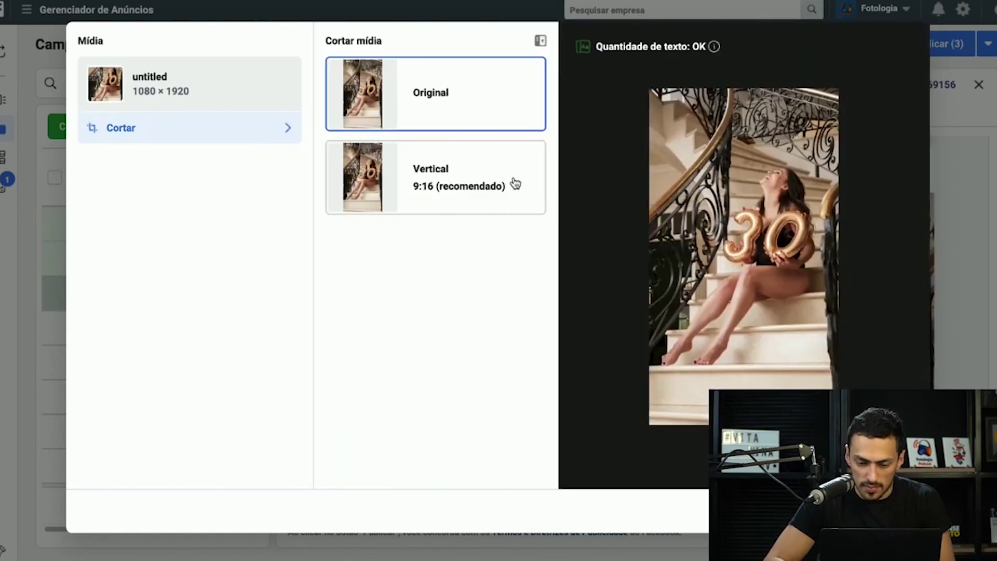
# Crop the ad's image to the recommended vertical 9:16 format and check it in the mobile news feed preview.
pyautogui.click(514, 184)
pyautogui.moveTo(648, 89); pyautogui.dragTo(630, 66)
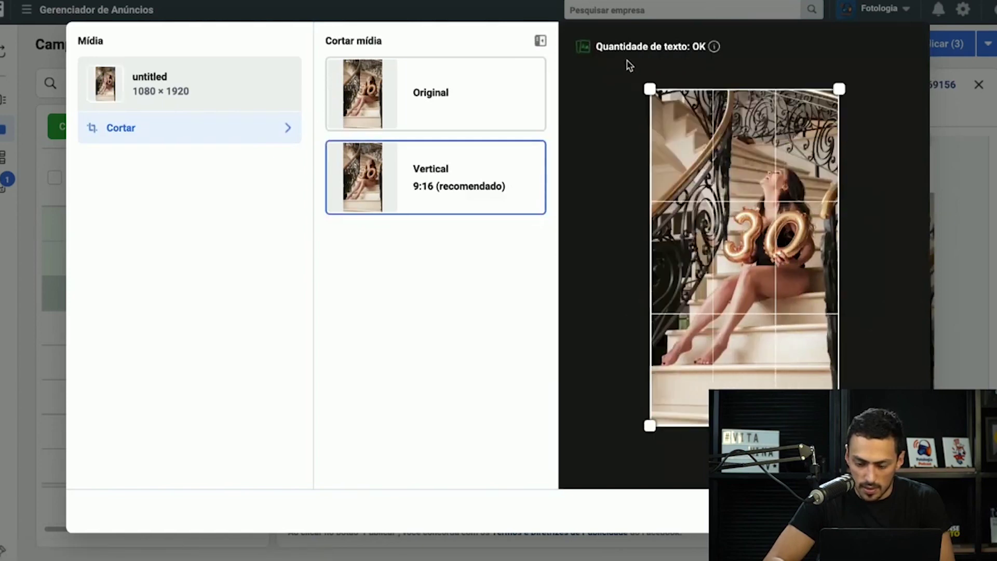
pyautogui.click(458, 123)
pyautogui.click(459, 178)
pyautogui.click(501, 107)
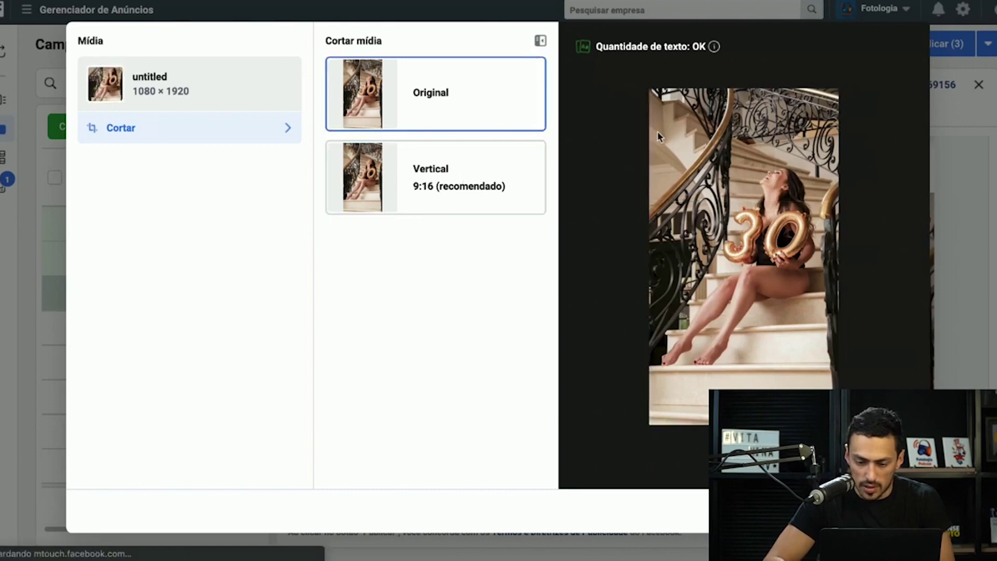
pyautogui.click(488, 191)
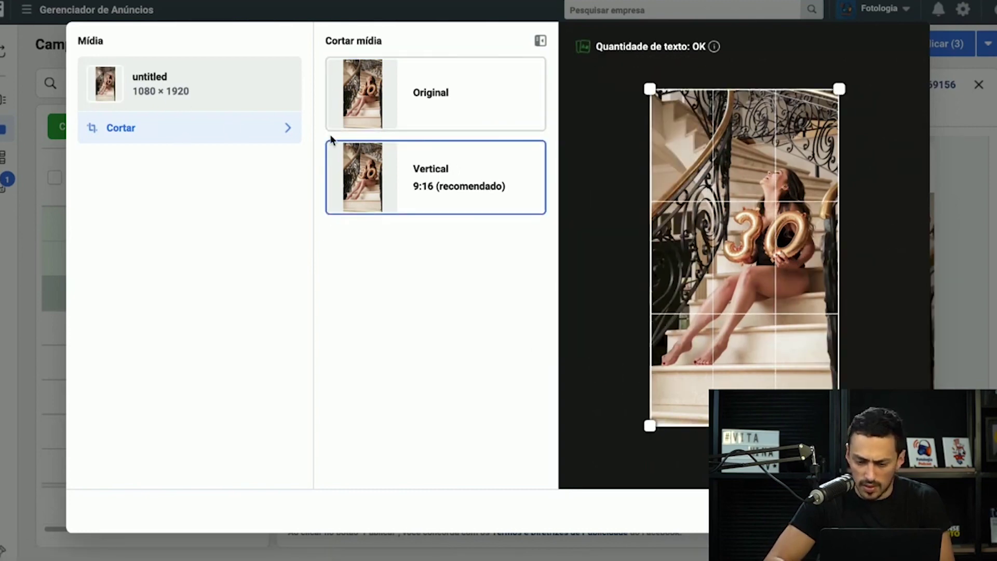
pyautogui.click(476, 127)
pyautogui.click(488, 184)
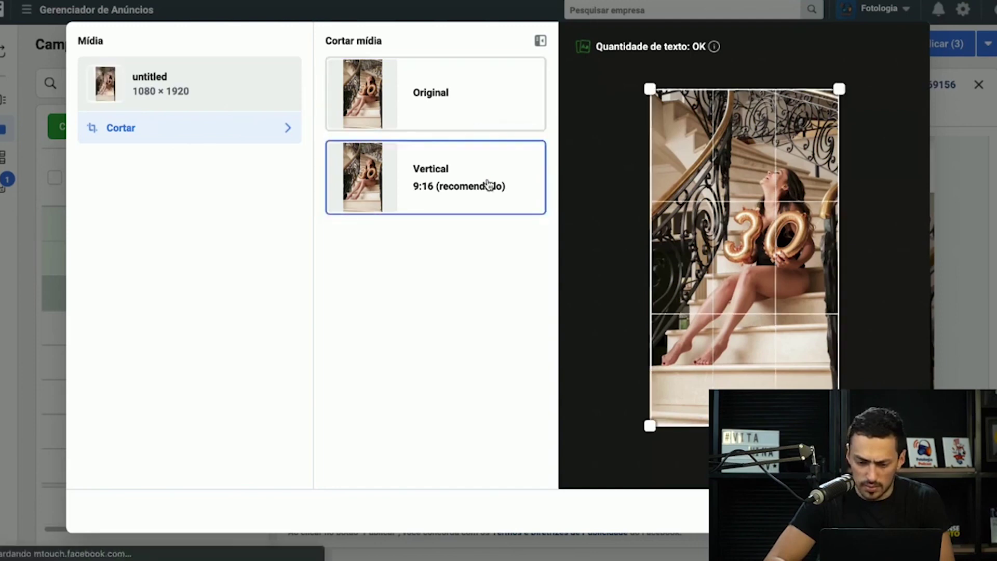
pyautogui.click(540, 40)
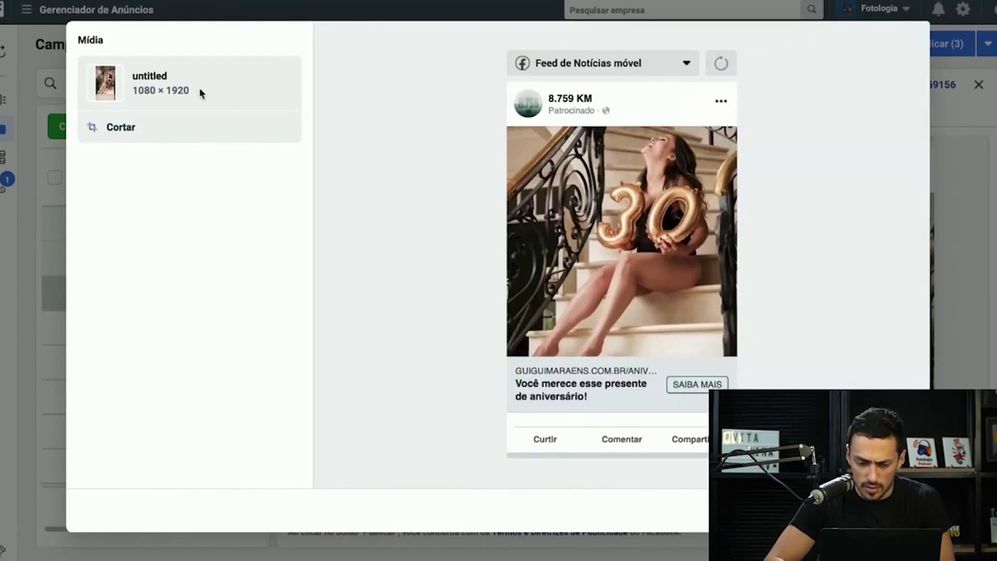
pyautogui.press('Escape')
# Open the ad's empty primary text for editing.
pyautogui.scroll(-2, 869, 329)
pyautogui.scroll(-1, 868, 328)
pyautogui.scroll(-4, 559, 410)
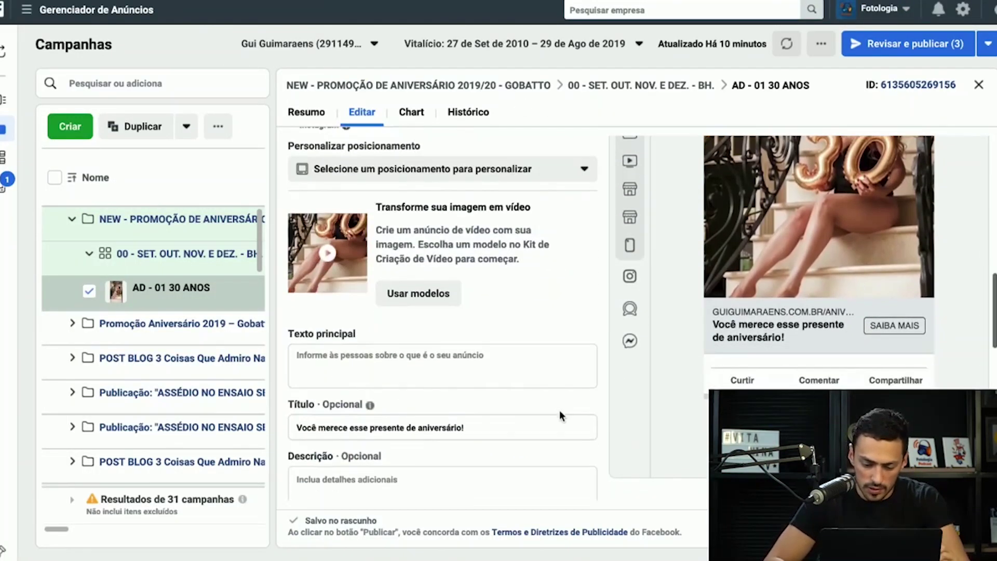
pyautogui.scroll(-1, 560, 410)
pyautogui.click(506, 277)
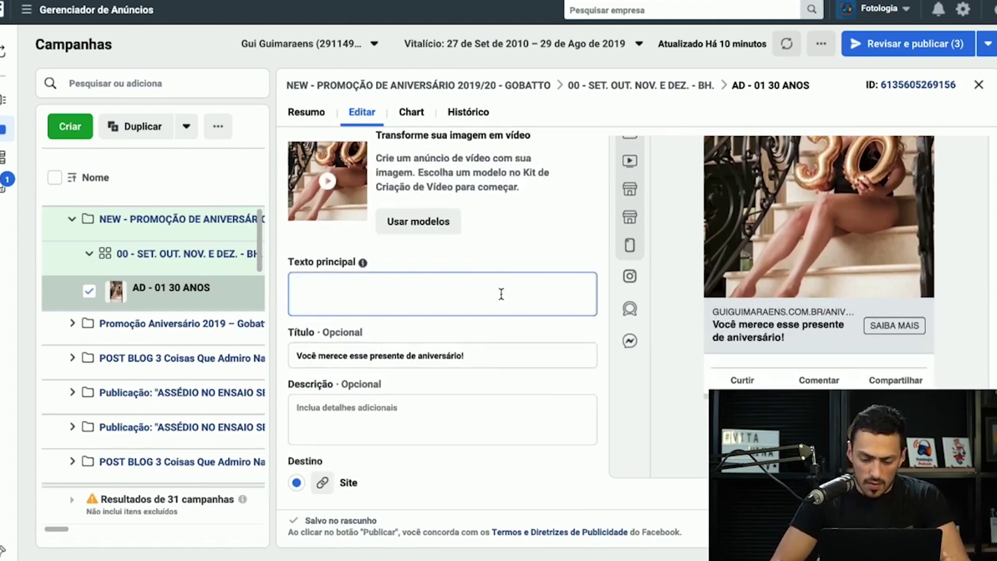